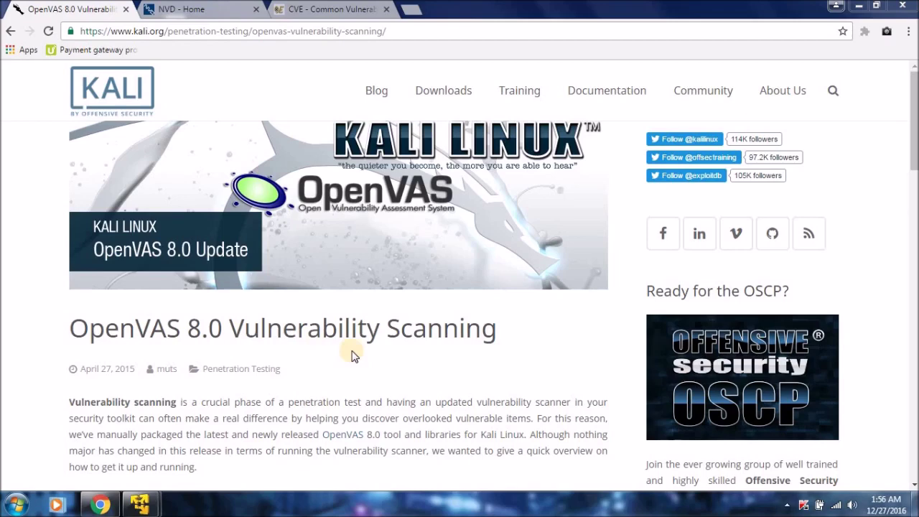
- Read the Kali Linux OpenVAS 8.0 guide's section on setting up Kali for vulnerability scanning, including its installation and netstat commands
click(135, 35)
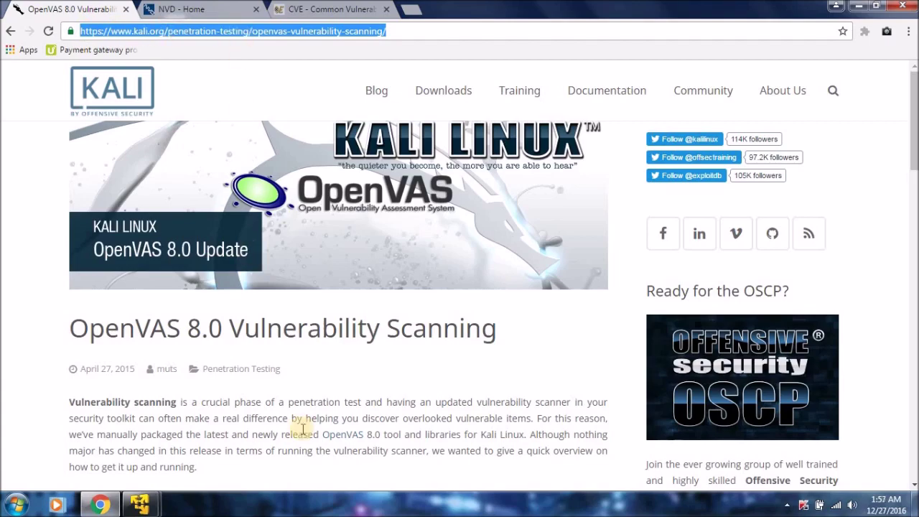
scroll(302, 431, down, 10)
scroll(302, 429, down, 1)
scroll(303, 429, up, 2)
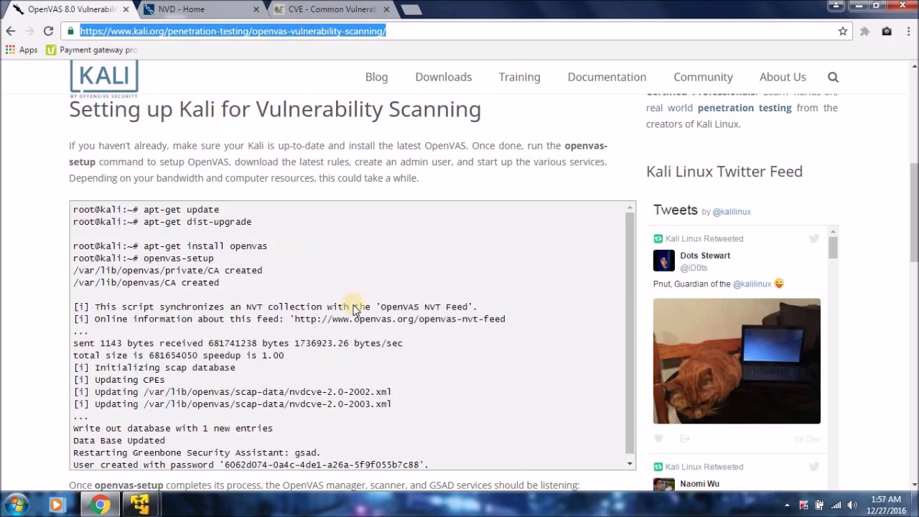
scroll(355, 320, down, 1)
scroll(357, 320, down, 1)
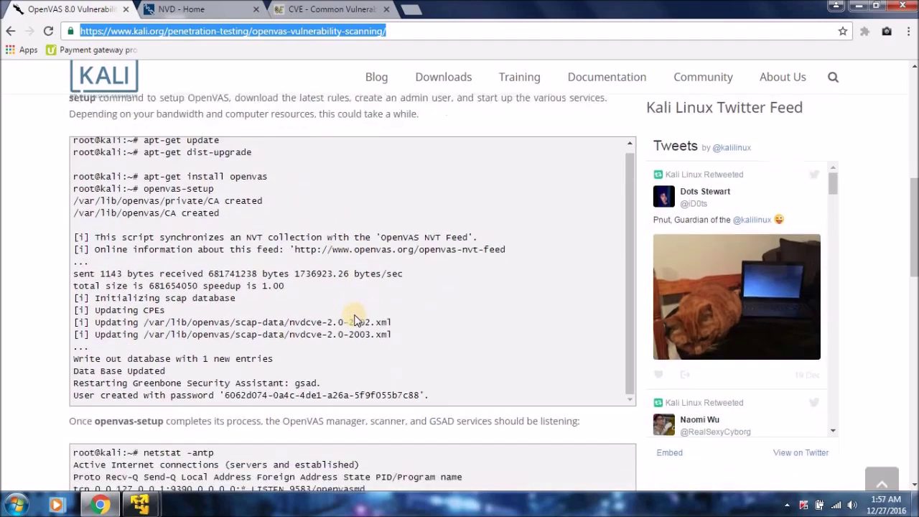
scroll(355, 323, down, 2)
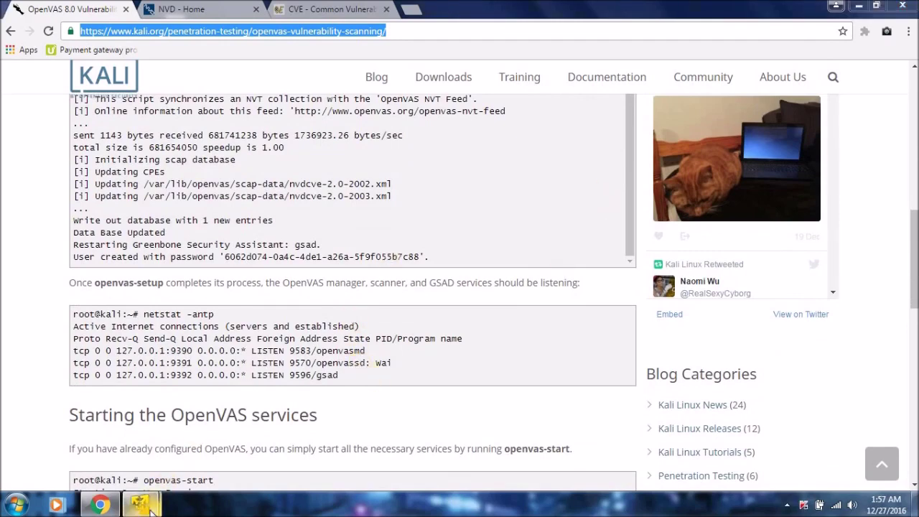
- Switch to the Kali Linux virtual machine and open the etc folder in the file manager
mouse_move(150, 510)
click(118, 454)
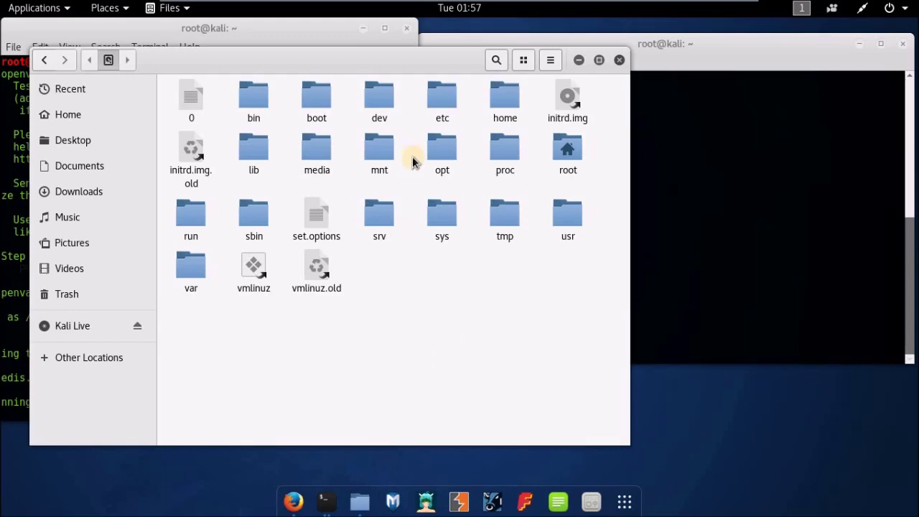
click(443, 106)
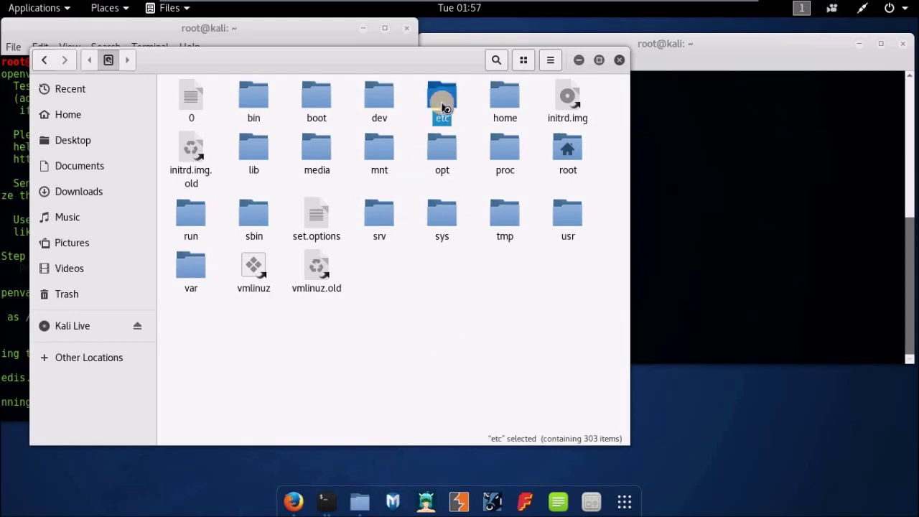
double_click(443, 107)
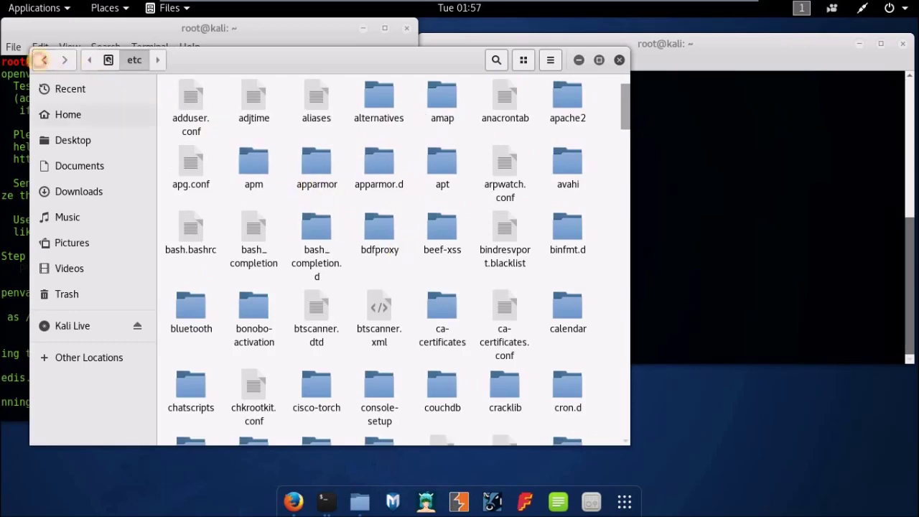
key(alt+Left)
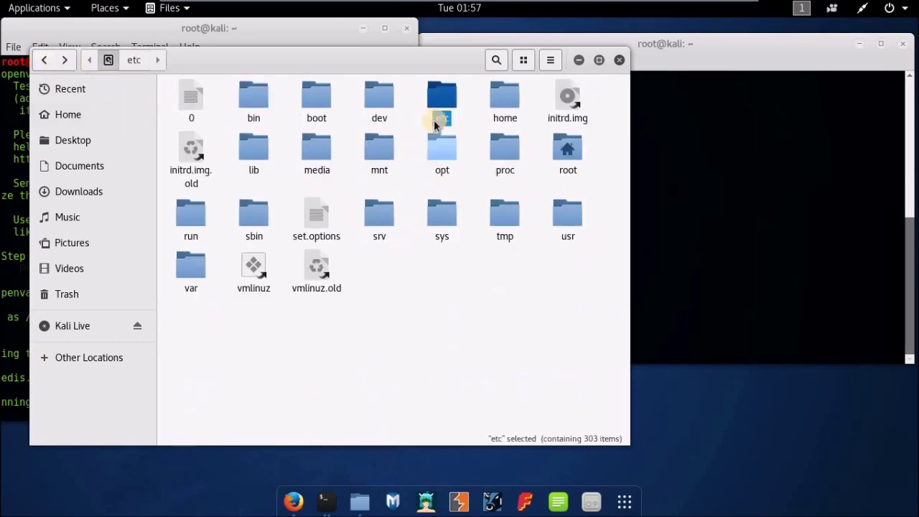
double_click(443, 106)
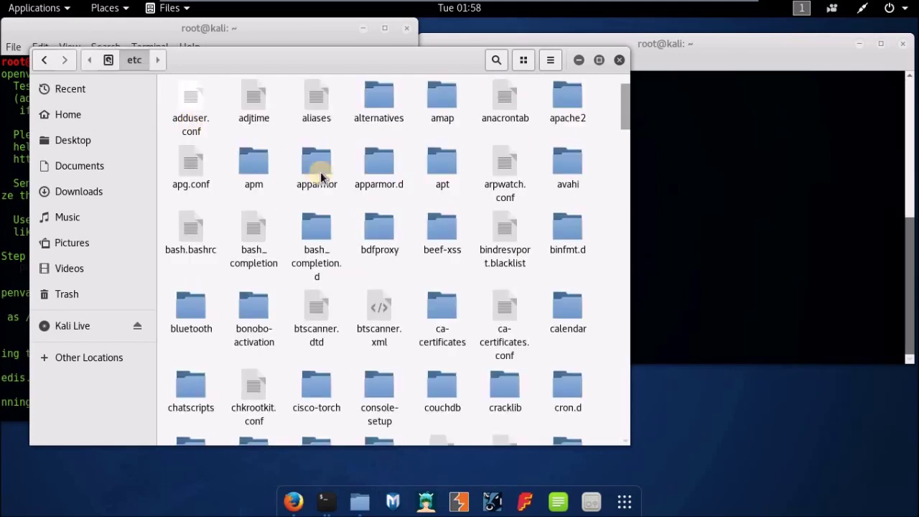
- Search the etc folder for redis.conf and open the file in the text editor
text(r)
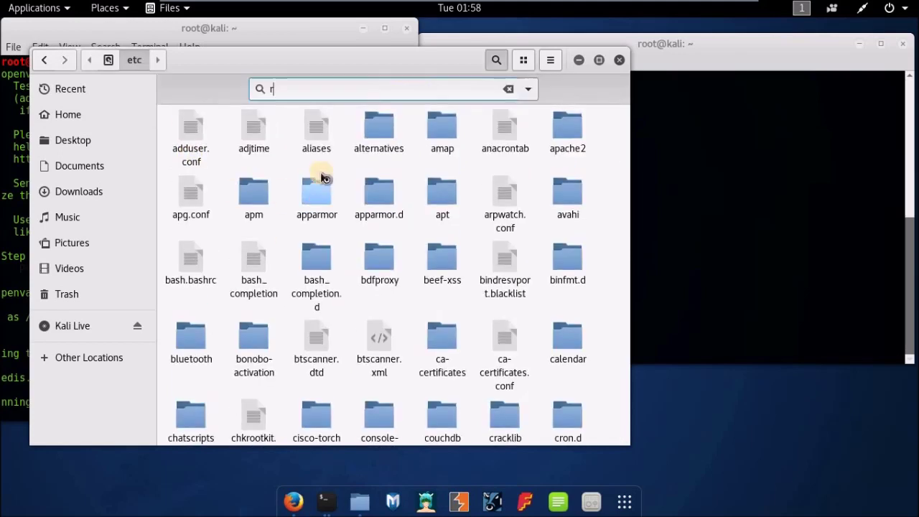
text(edi)
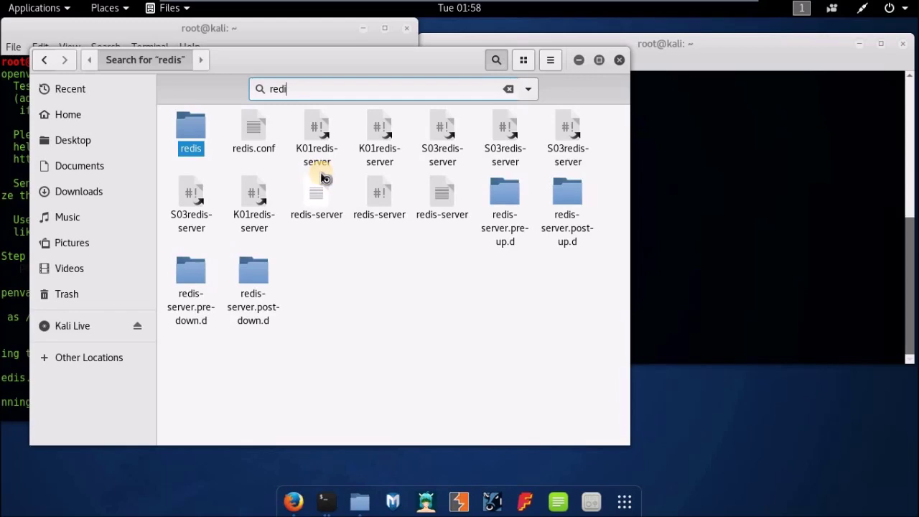
text(s.conf)
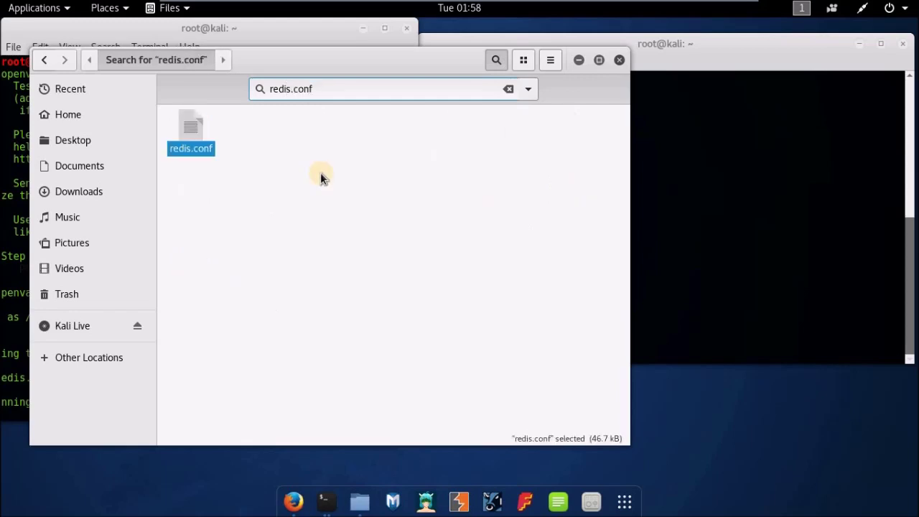
double_click(179, 128)
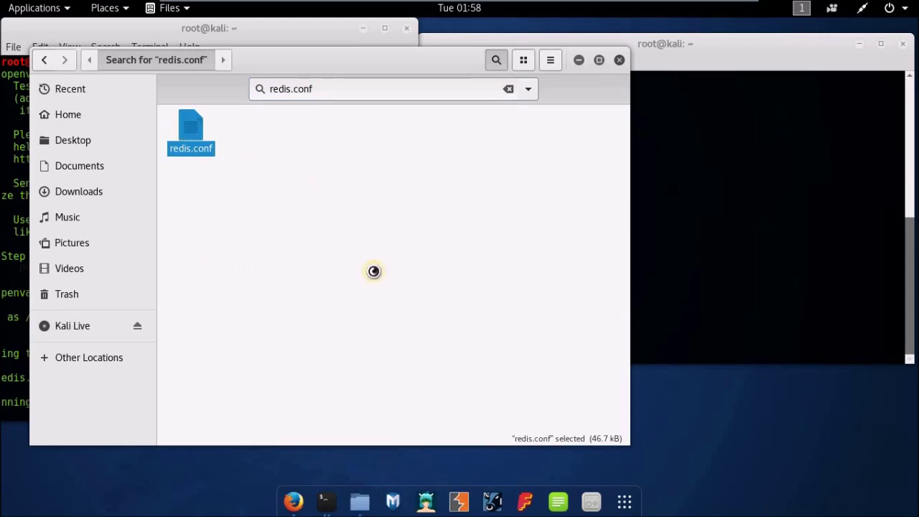
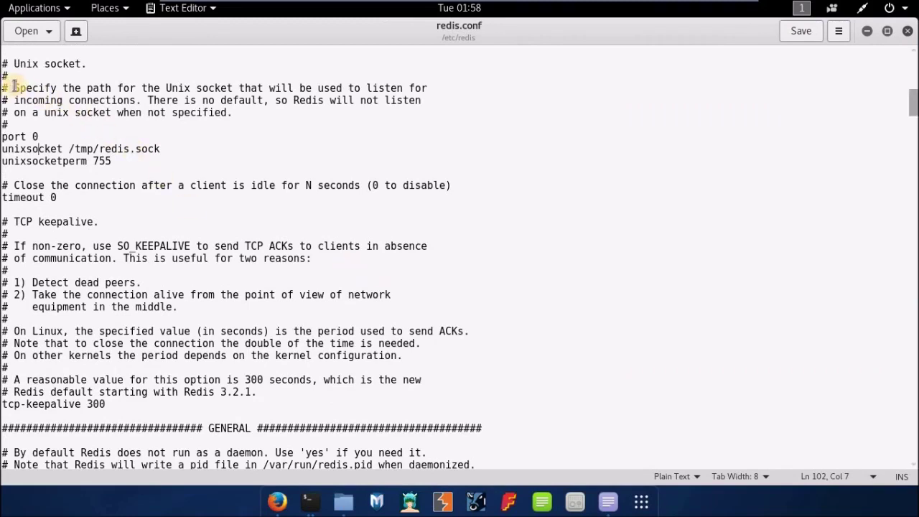
- Examine the Unix socket section of redis.conf, including its port, unixsocket and unixsocketperm lines
drag(15, 87, 234, 116)
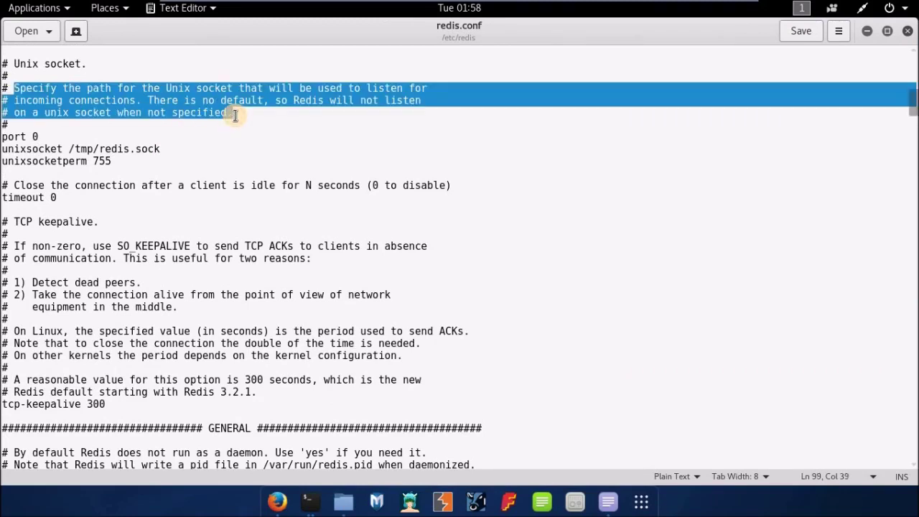
click(123, 164)
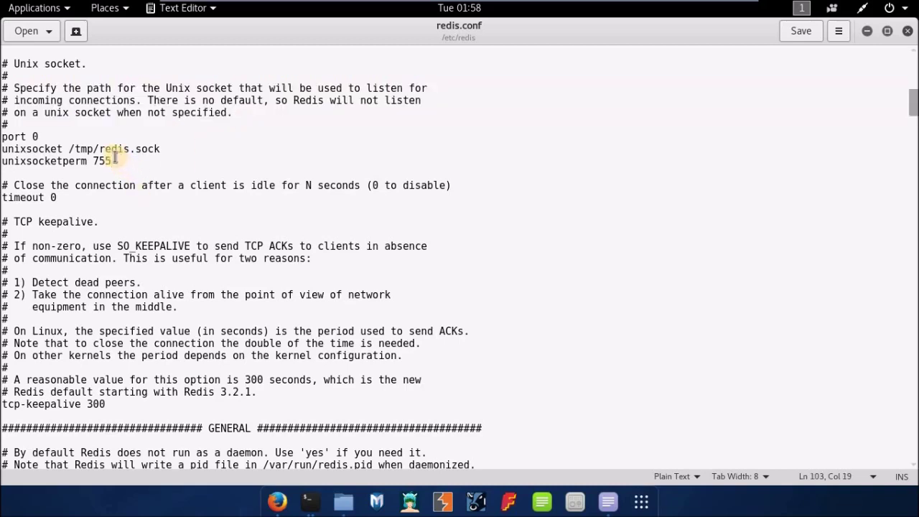
double_click(102, 157)
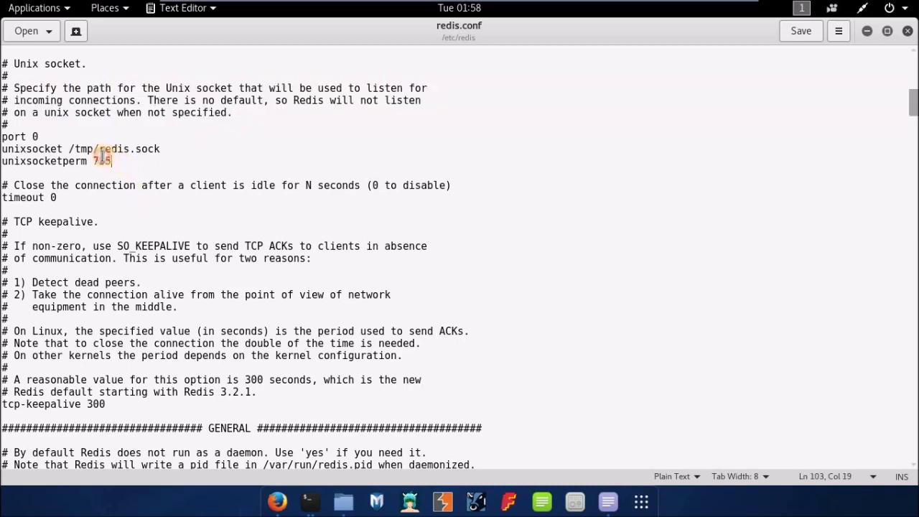
shift+click(3, 136)
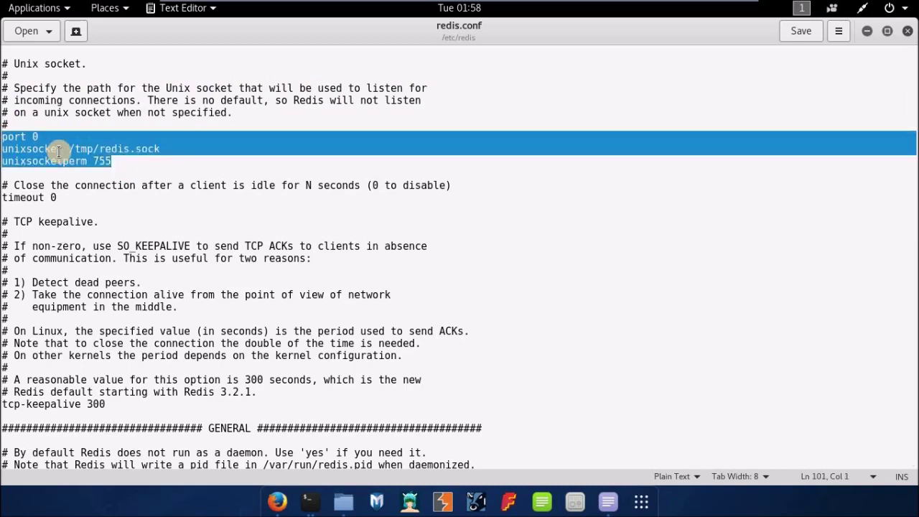
key(shift+Down)
key(ctrl+shift+Right)
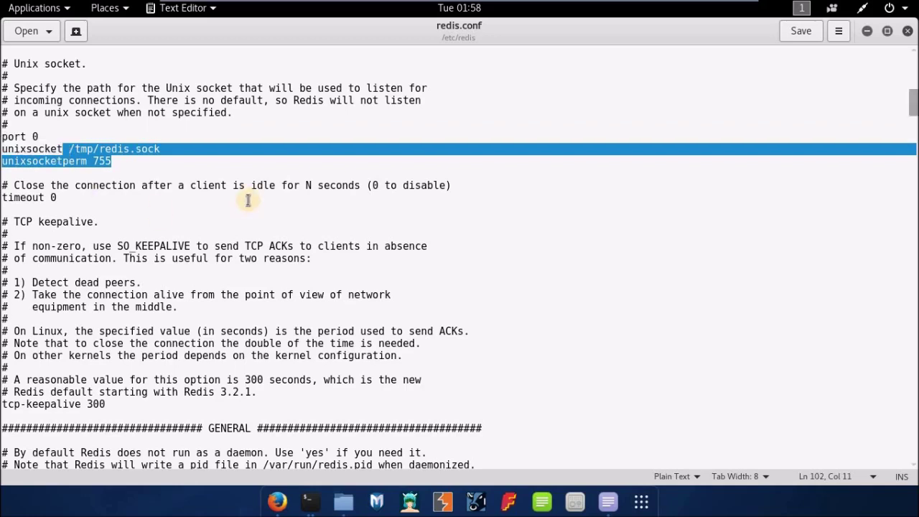
click(616, 184)
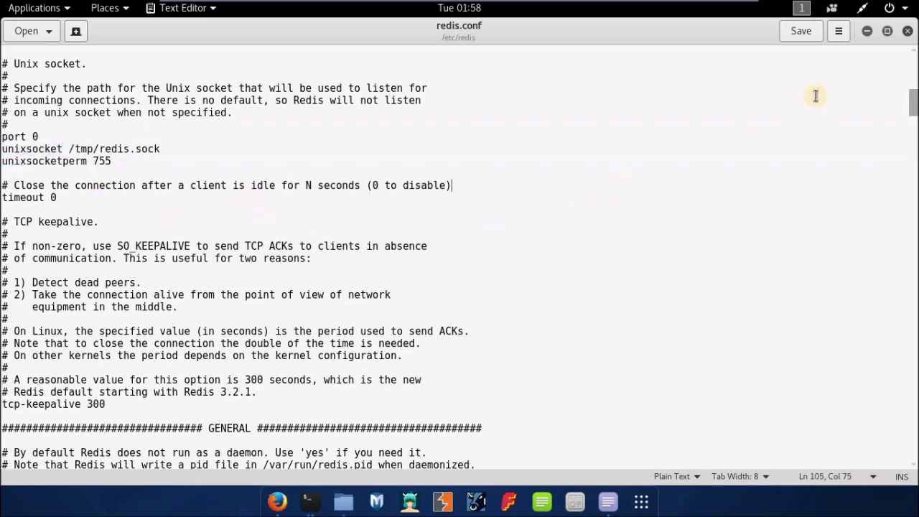
- Close redis.conf and the file manager, and make the terminal with the empty prompt active
click(908, 34)
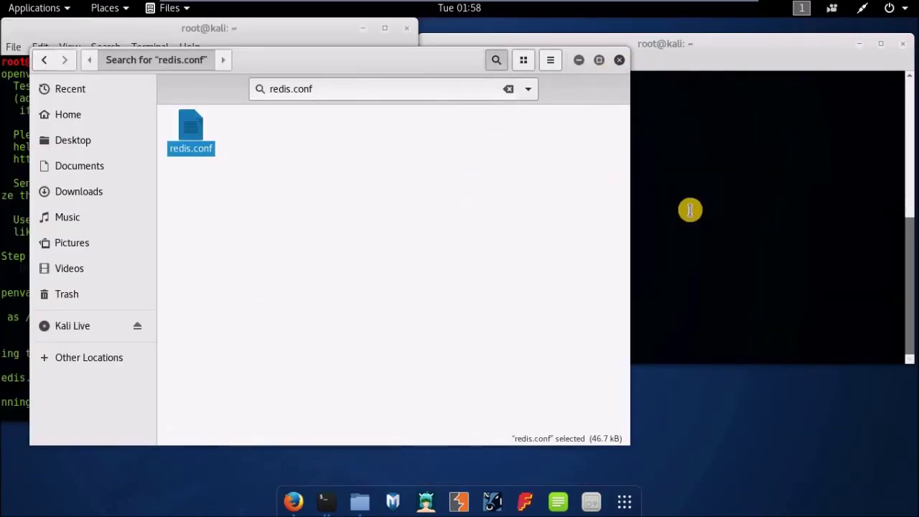
key(ctrl+w)
click(646, 156)
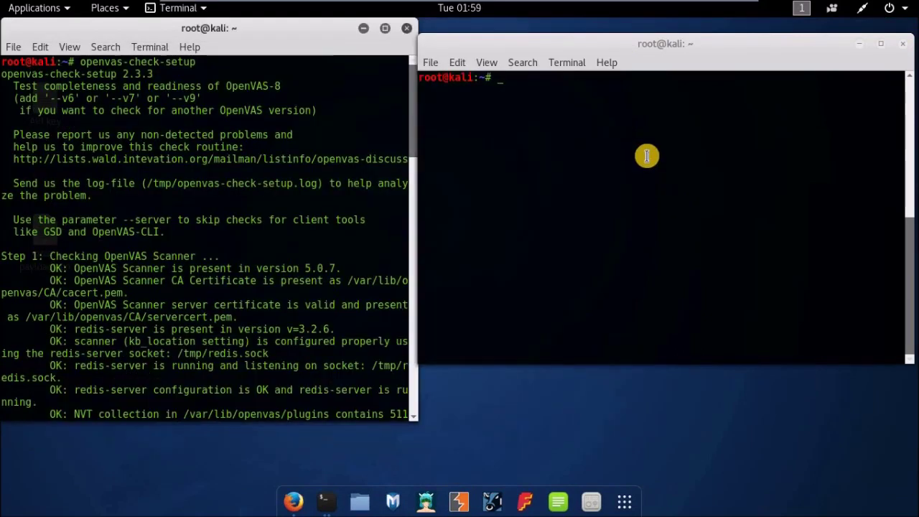
text(redi)
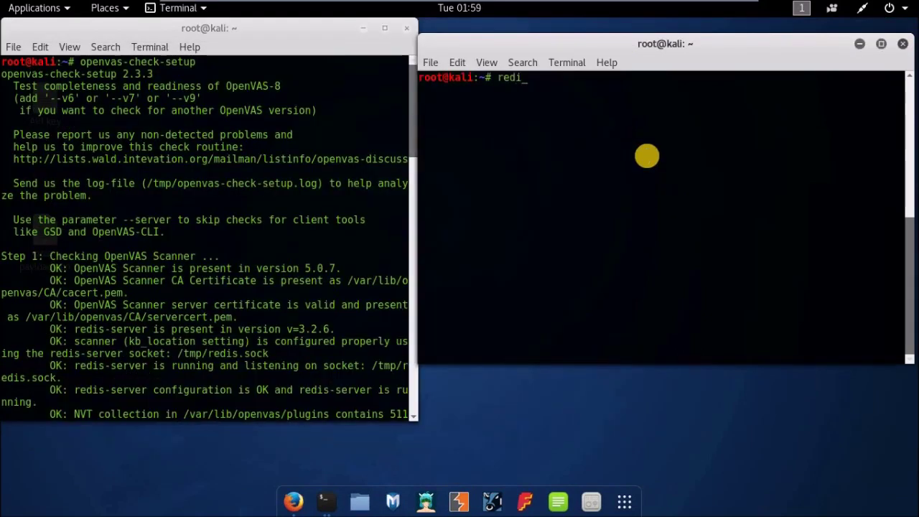
text(s-server)
text(/etc/redis/redis.conf)
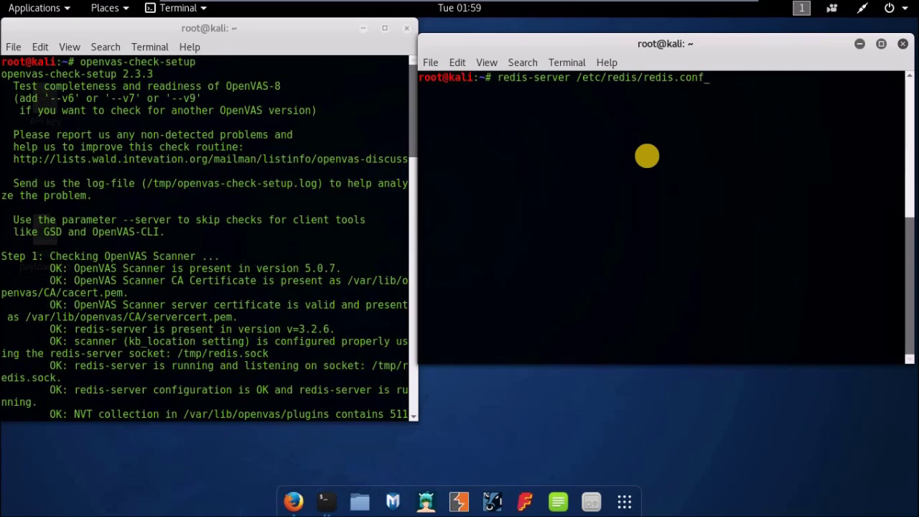
key(BackSpace)
key(BackSpace)
key(BackSpace)
key(BackSpace)
key(BackSpace)
key(BackSpace)
key(BackSpace)
key(BackSpace)
key(BackSpace)
key(BackSpace)
key(BackSpace)
key(BackSpace)
key(BackSpace)
key(BackSpace)
key(BackSpace)
key(BackSpace)
key(BackSpace)
key(BackSpace)
key(BackSpace)
key(BackSpace)
key(BackSpace)
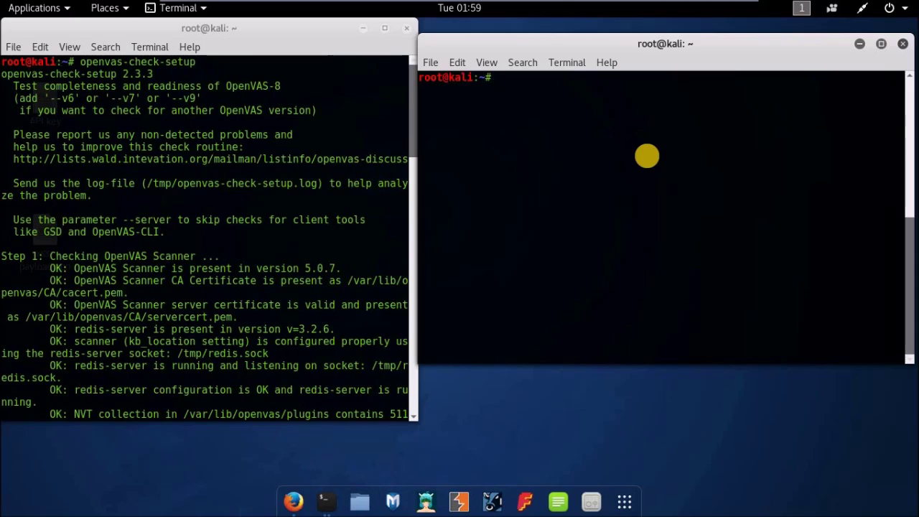
- Run netstat -antp in the terminal and highlight the local address on port 9392 in its output
key(Up)
key(Down)
text(netstar)
key(BackSpace)
text(t -antp)
key(Return)
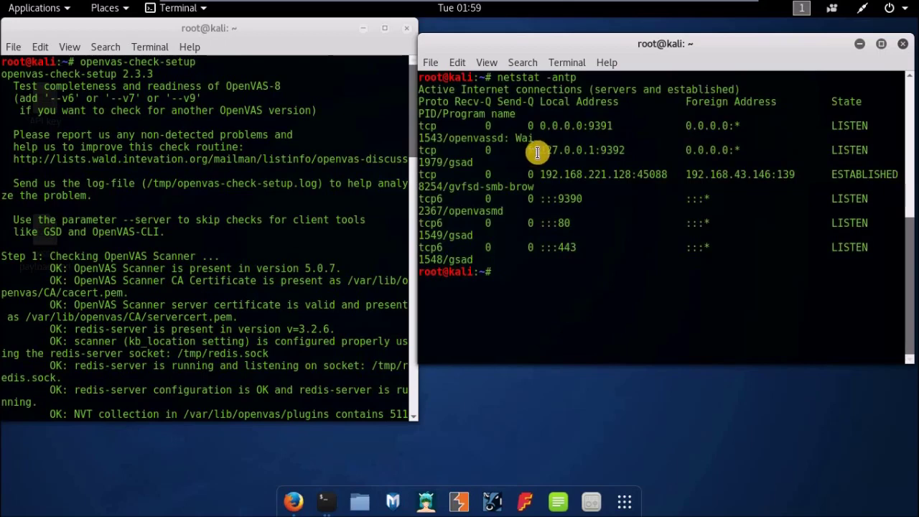
drag(540, 151, 628, 151)
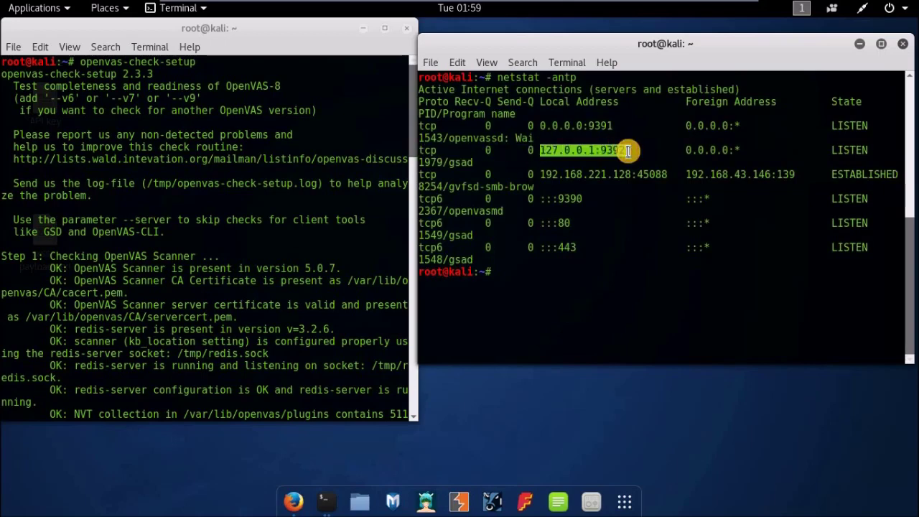
click(629, 151)
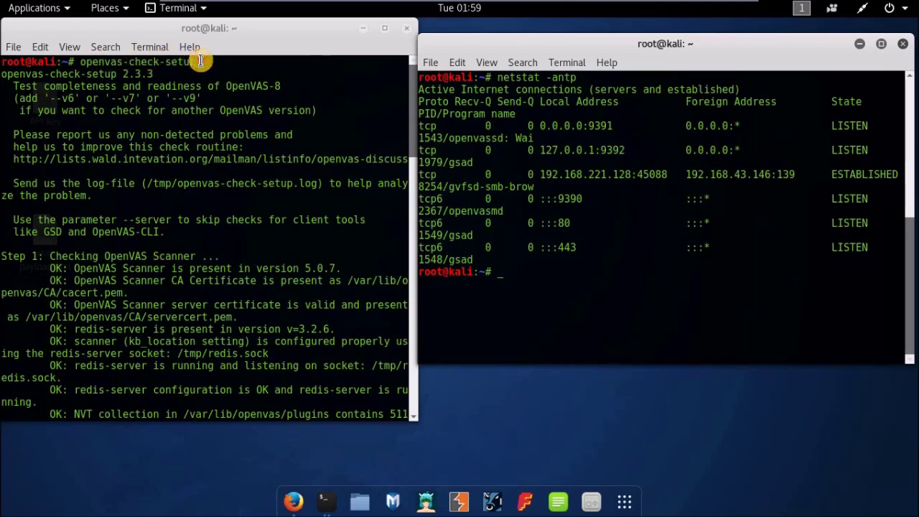
- Review the openvas-check-setup output from the command line through all its check steps to the final installation verdict
drag(201, 61, 80, 62)
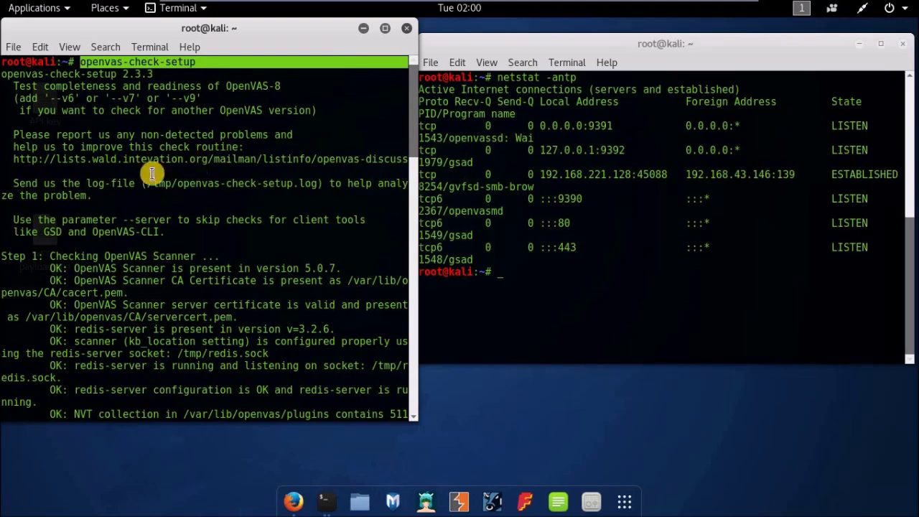
scroll(151, 254, down, 8)
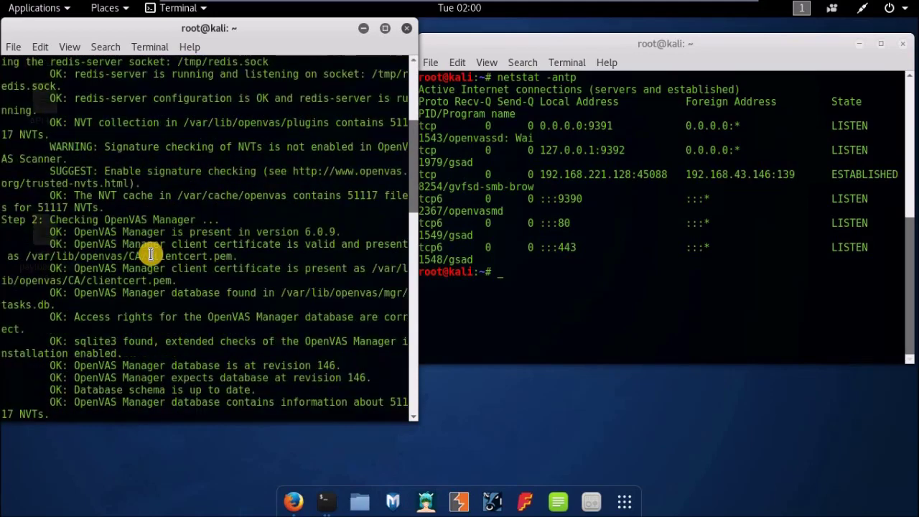
scroll(151, 254, down, 6)
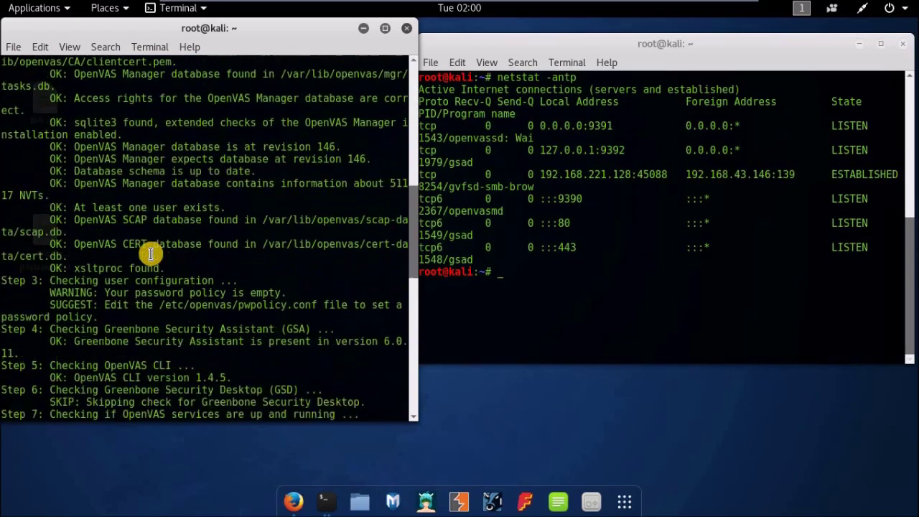
scroll(151, 253, down, 6)
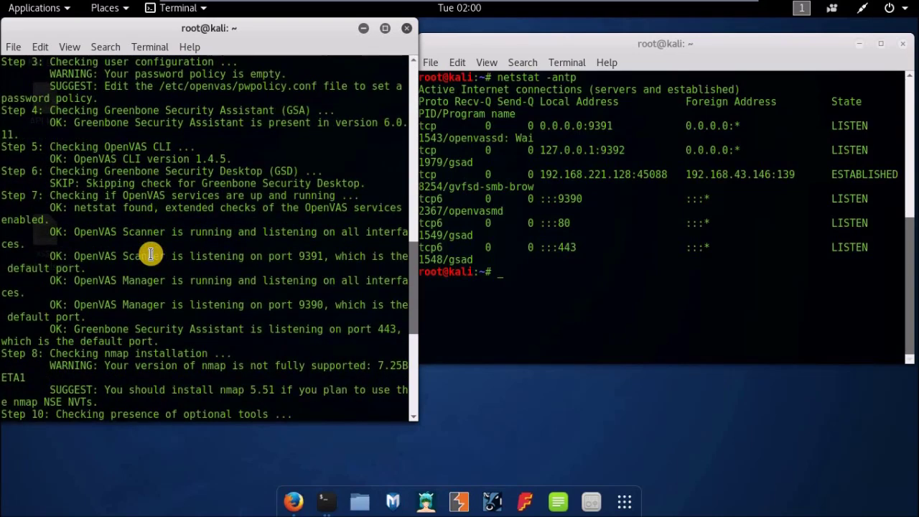
scroll(151, 254, down, 2)
scroll(150, 254, down, 3)
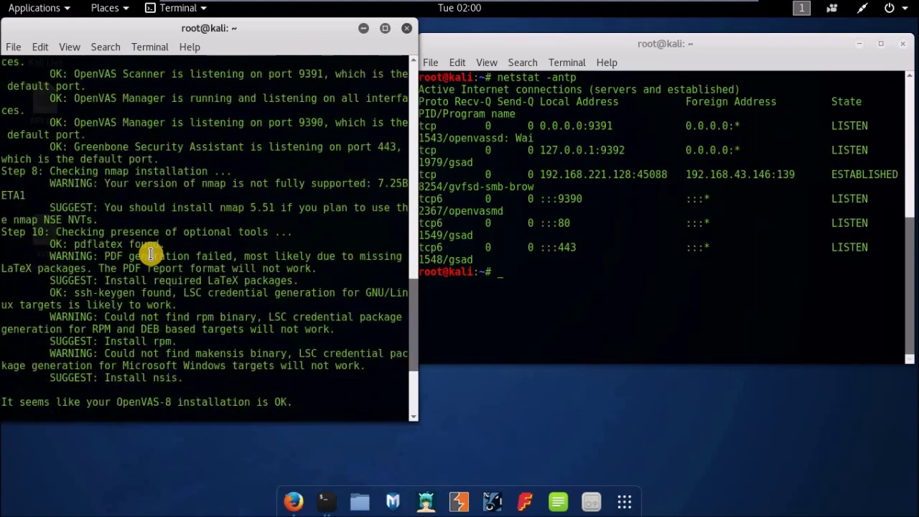
scroll(151, 253, down, 2)
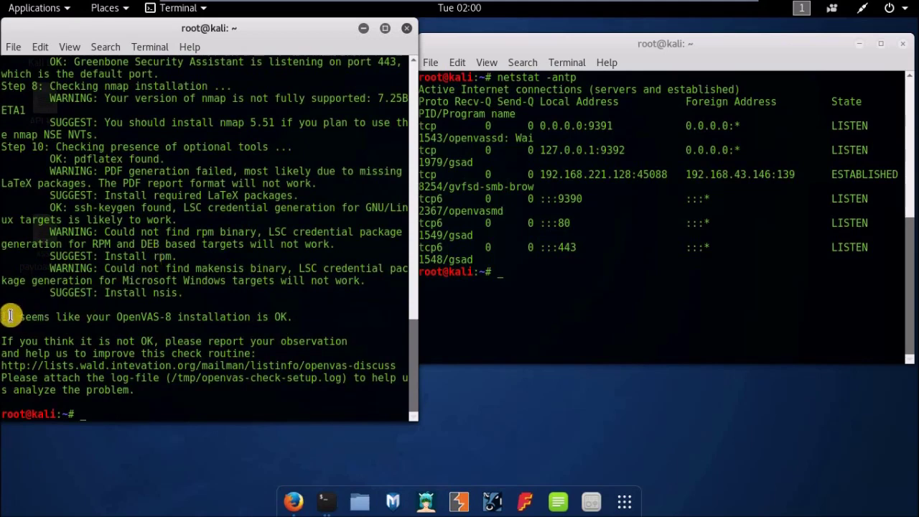
drag(5, 314, 298, 312)
click(298, 313)
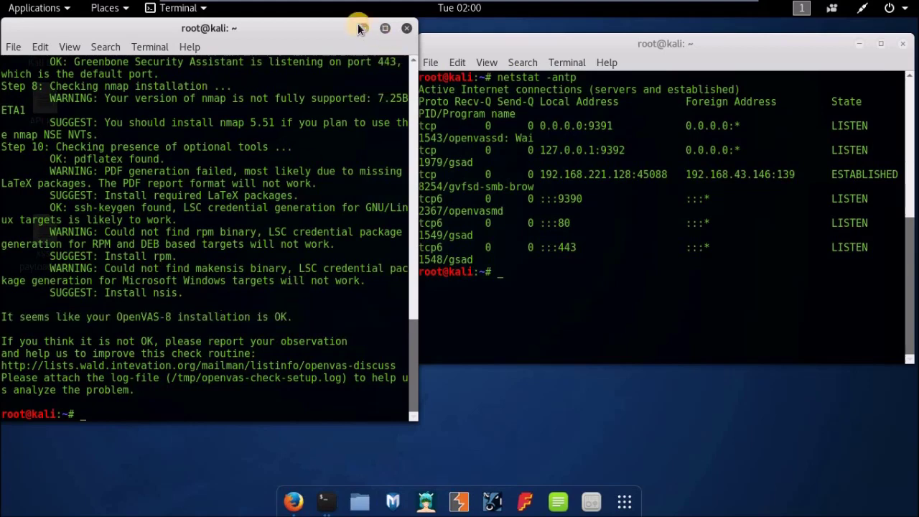
key(ctrl+d)
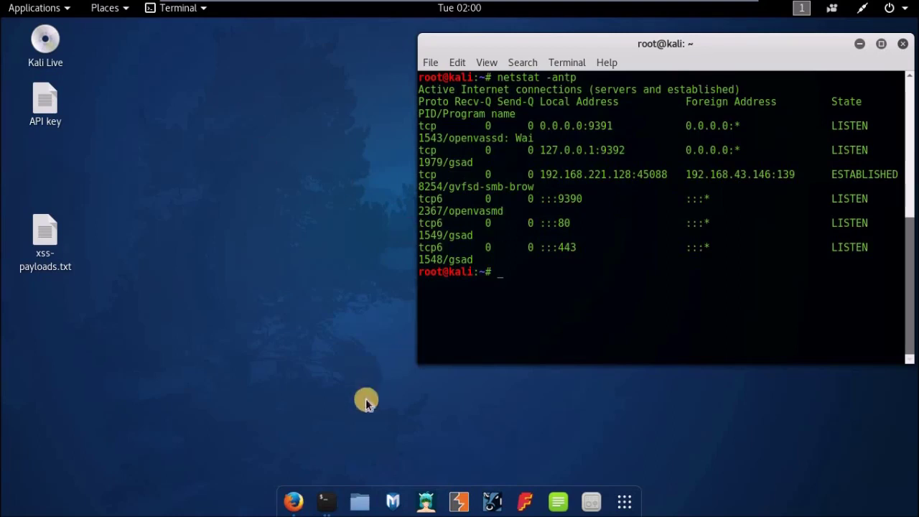
click(292, 489)
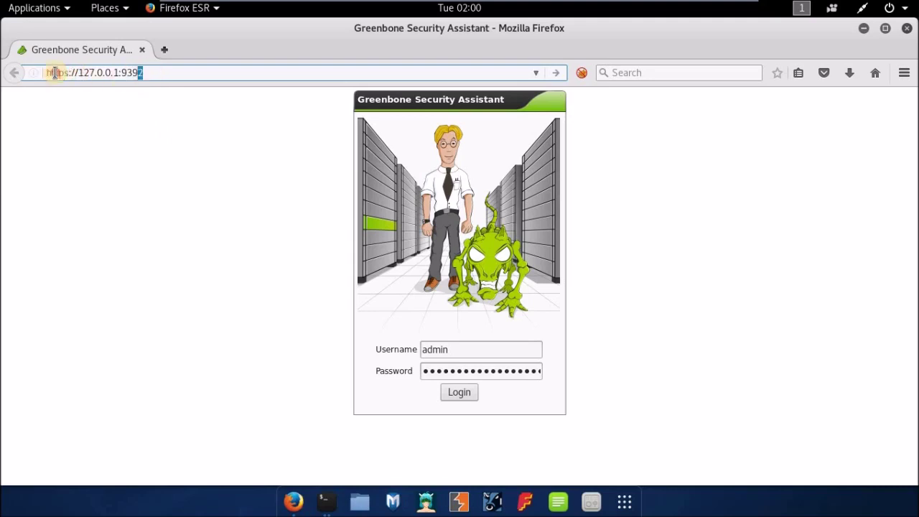
drag(55, 72, 158, 103)
click(185, 125)
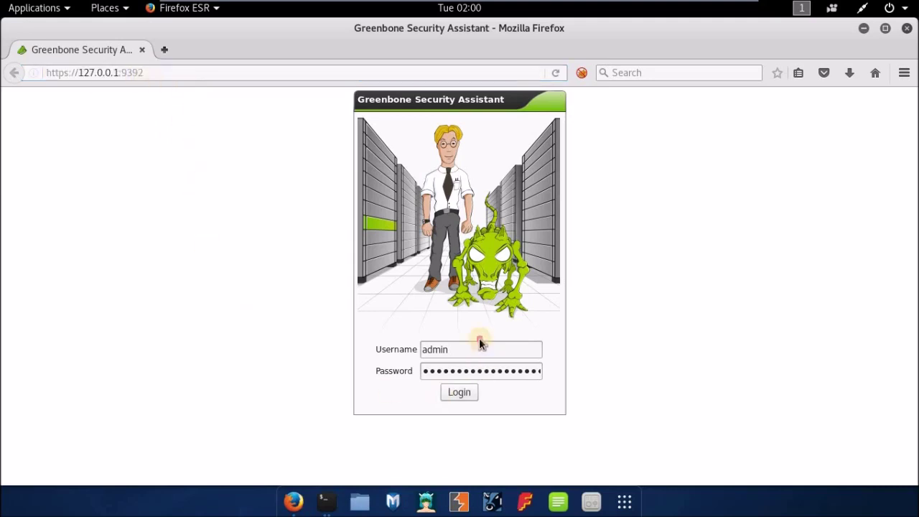
- Log in to Greenbone Security Assistant by replacing the prefilled username and entering the account password
drag(477, 345, 395, 349)
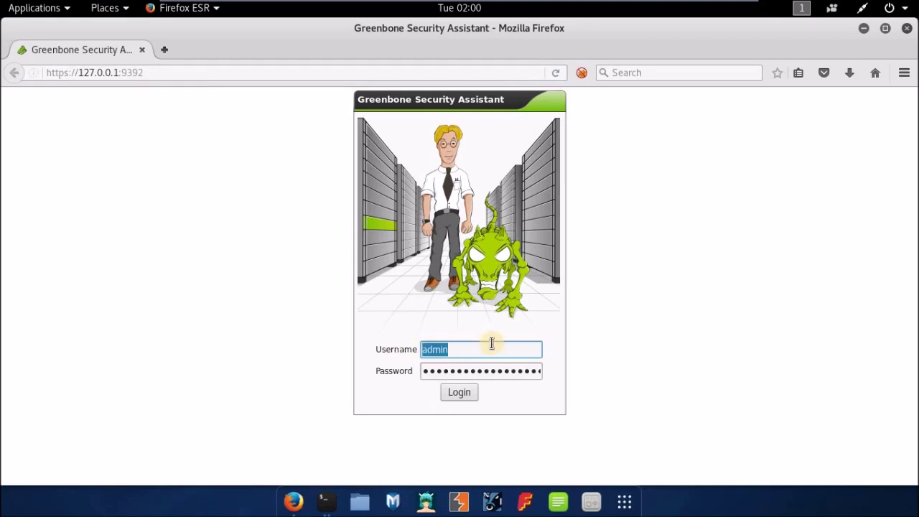
text(au)
key(BackSpace)
key(BackSpace)
text(atul)
key(Tab)
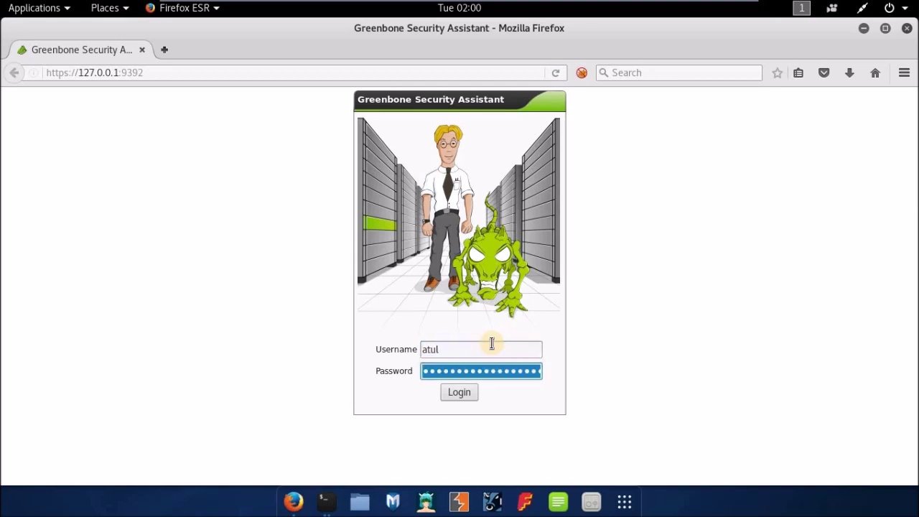
text(•••••••)
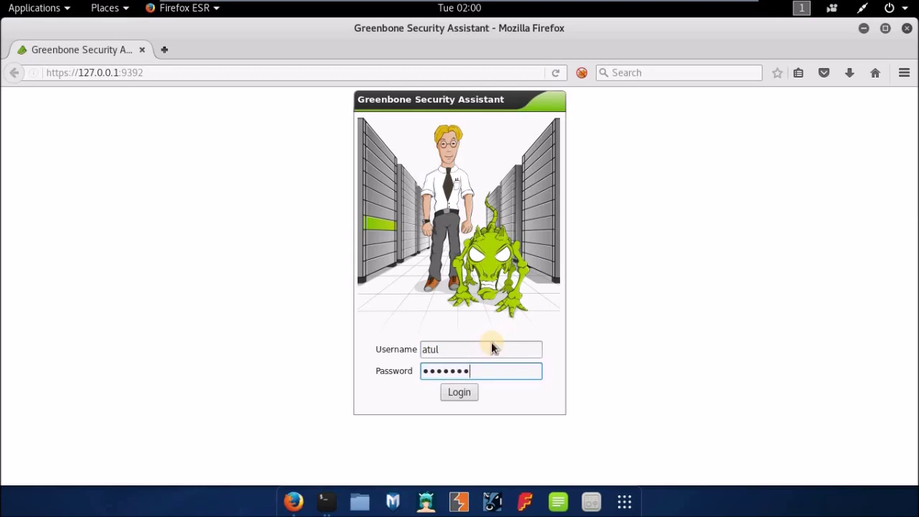
key(Return)
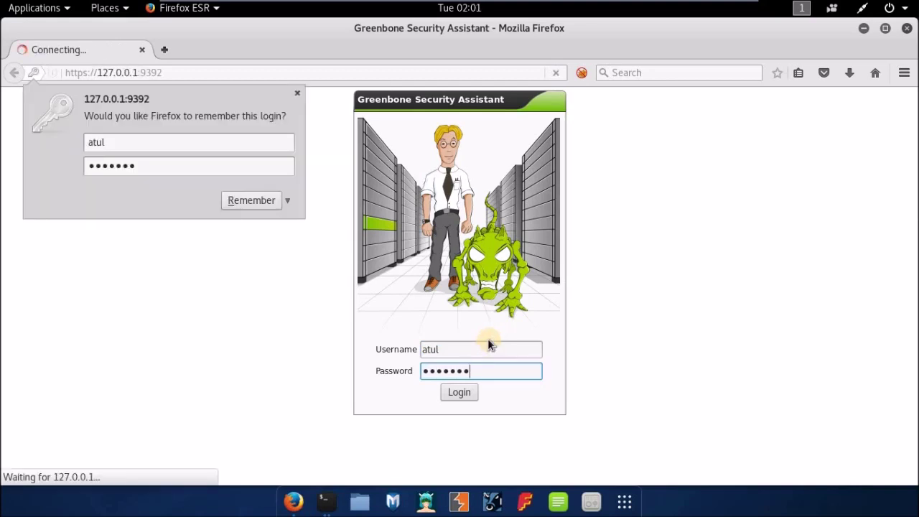
click(273, 373)
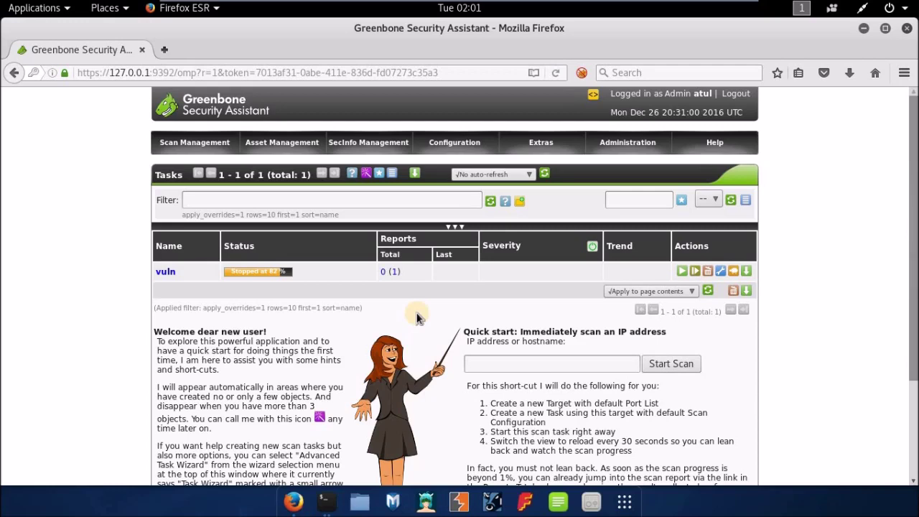
- Start a new scan target from the Targets configuration page and name it the same as the login username
click(465, 143)
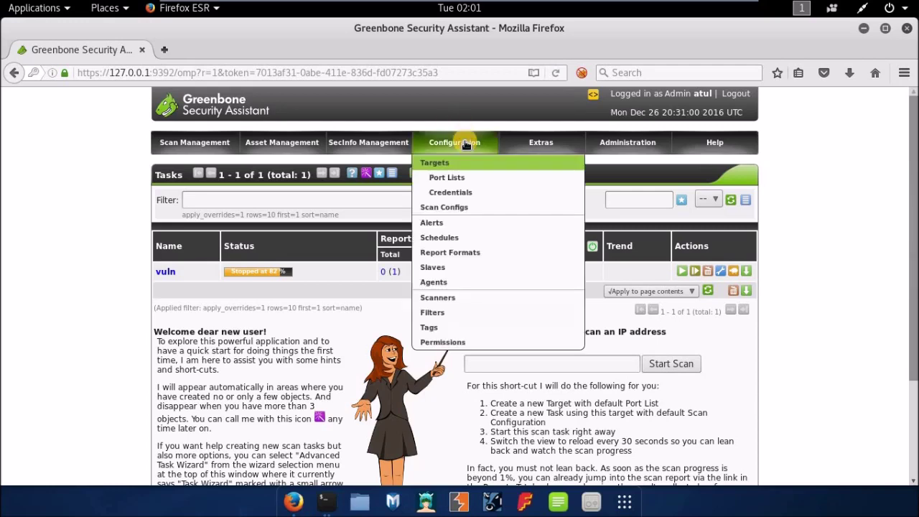
click(436, 160)
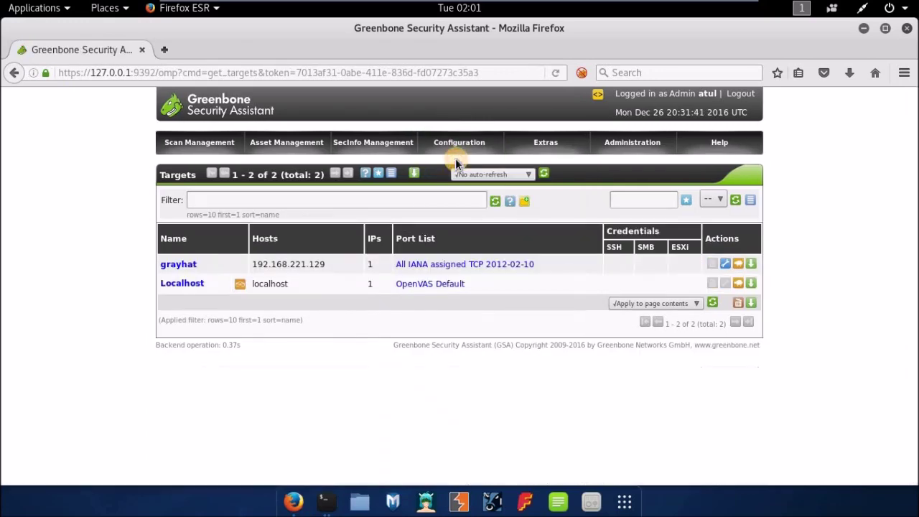
click(380, 175)
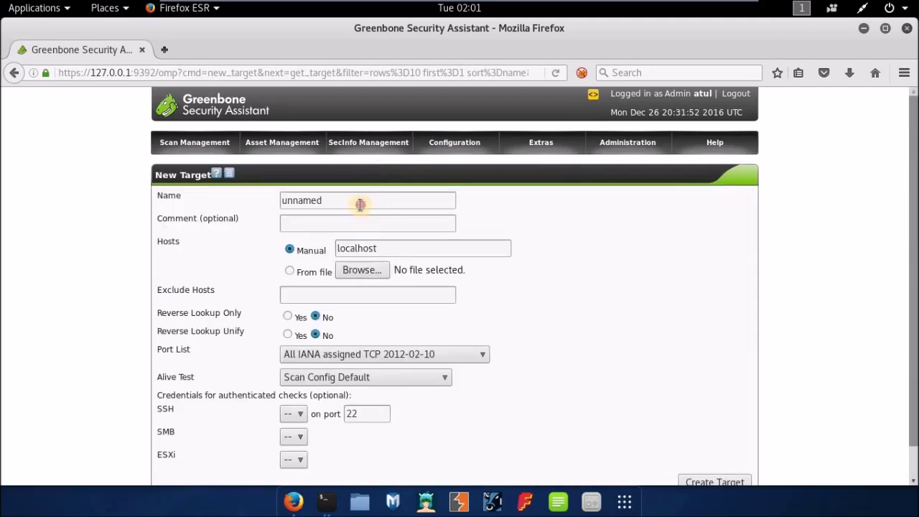
click(238, 198)
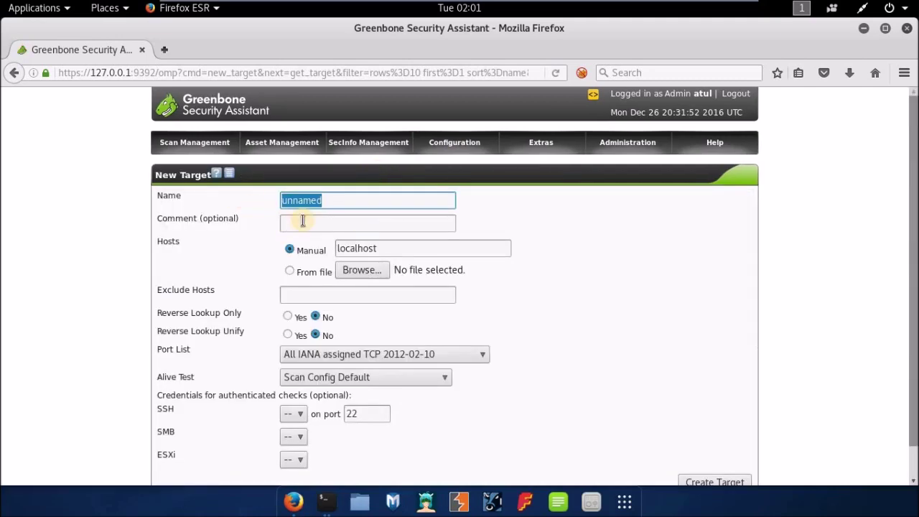
text(atul)
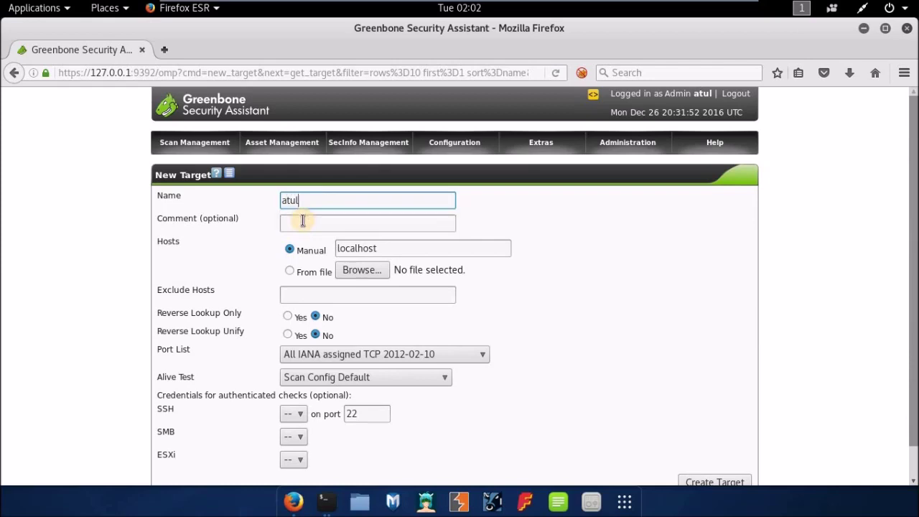
click(302, 221)
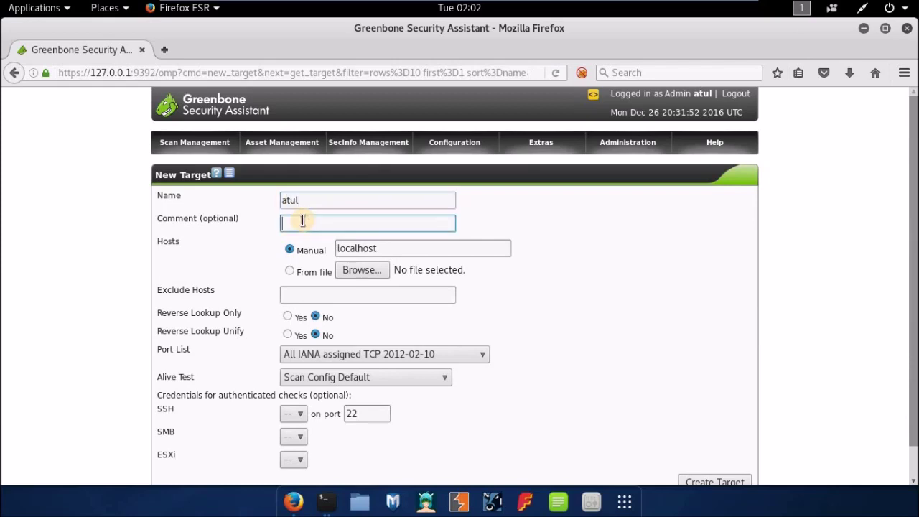
- Set the new target's manual host to 192.168.221.129 and leave Exclude Hosts empty
click(359, 247)
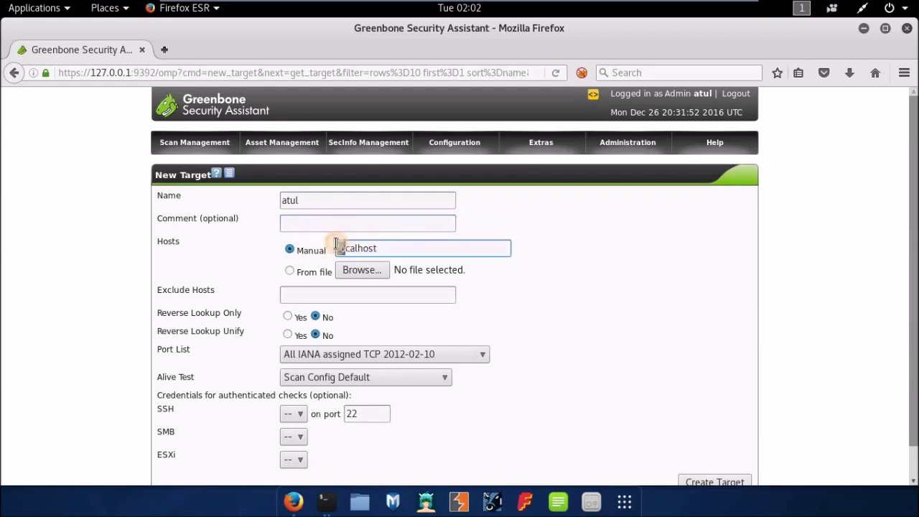
double_click(381, 248)
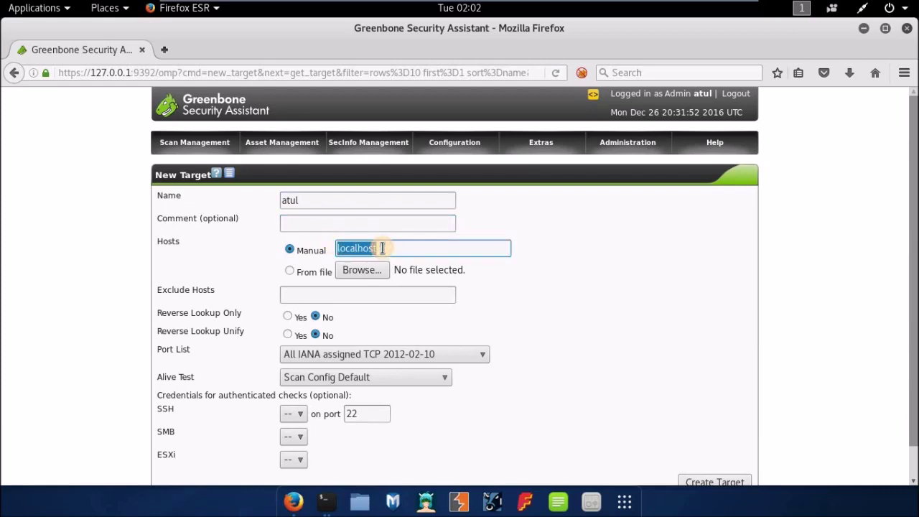
text(192.168.221.129)
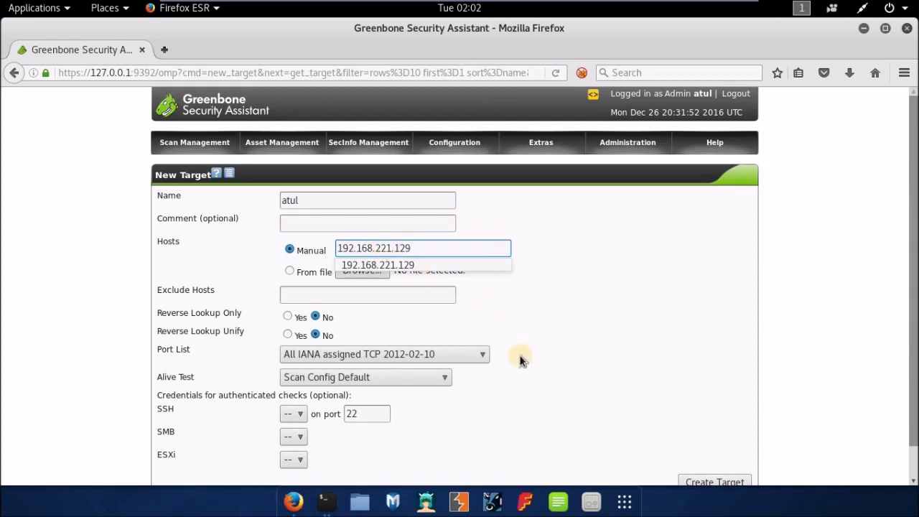
key(Down)
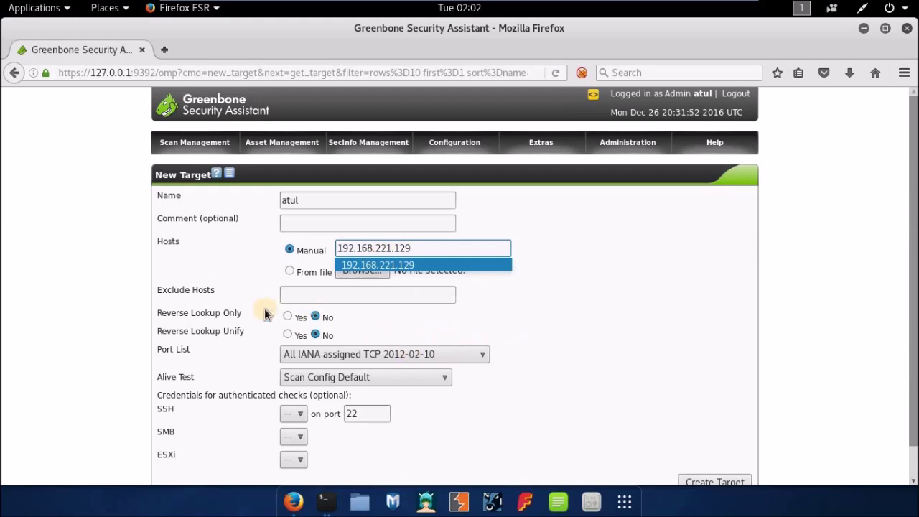
click(320, 294)
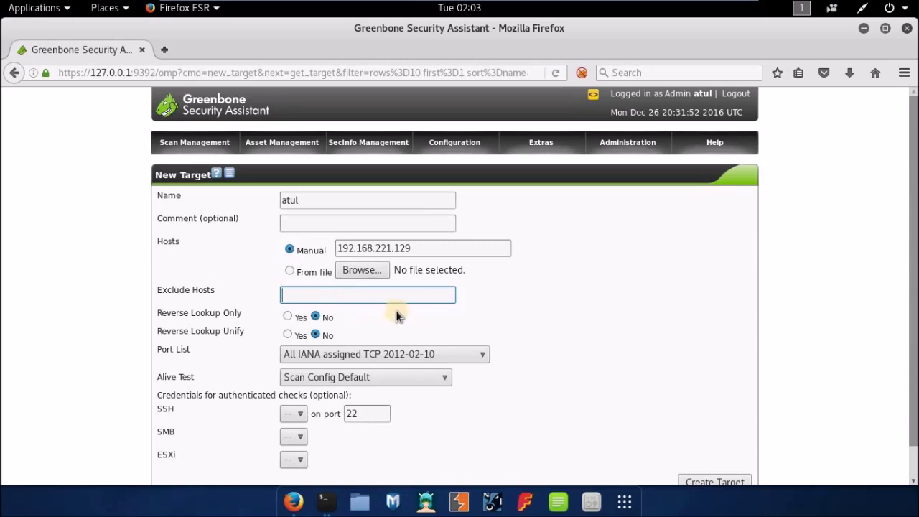
- Create the target with port list All IANA assigned TCP 2012-02-10 and alive test Scan Config Default
scroll(199, 345, down, 2)
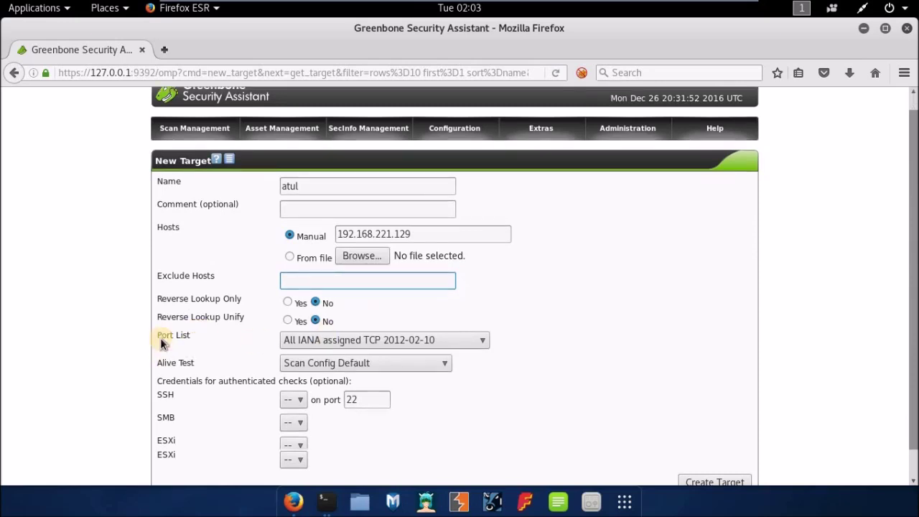
click(436, 324)
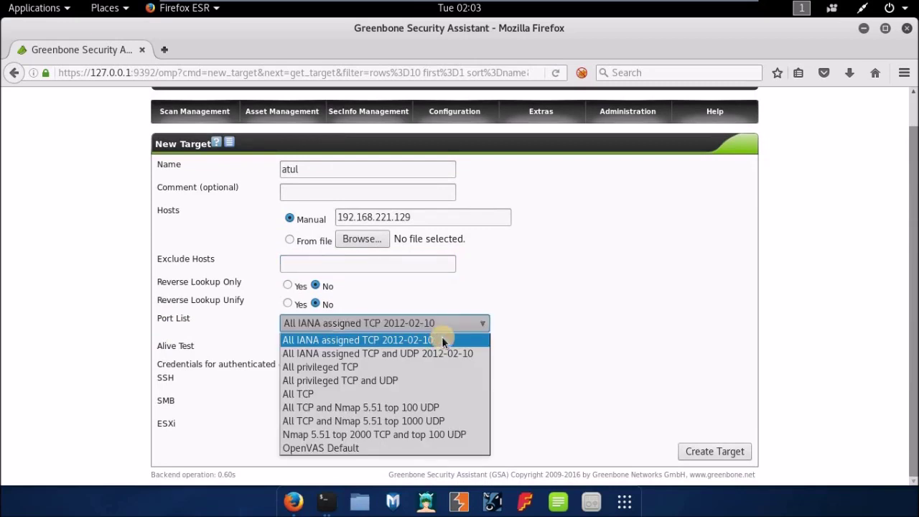
click(442, 340)
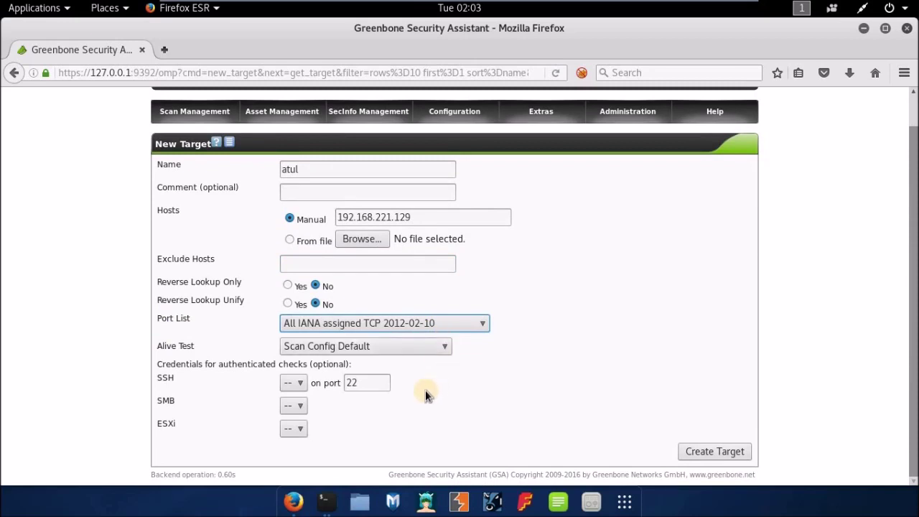
click(414, 345)
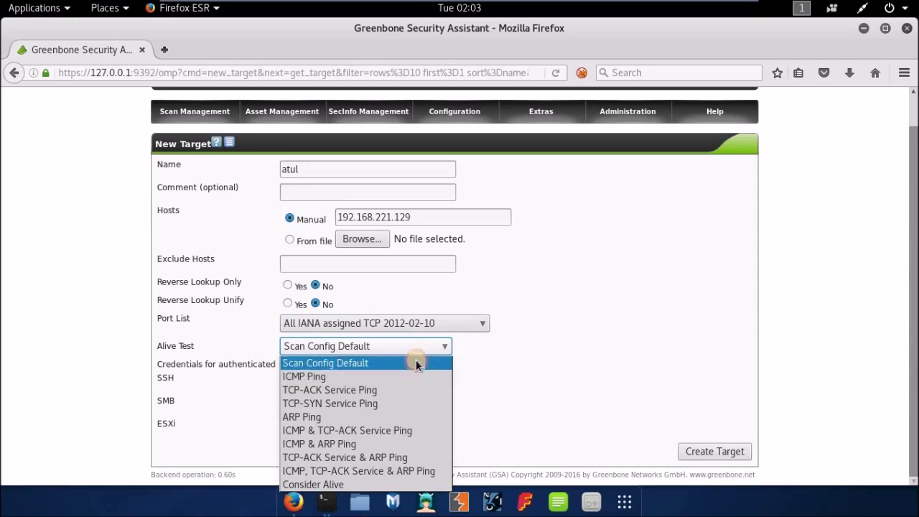
click(416, 363)
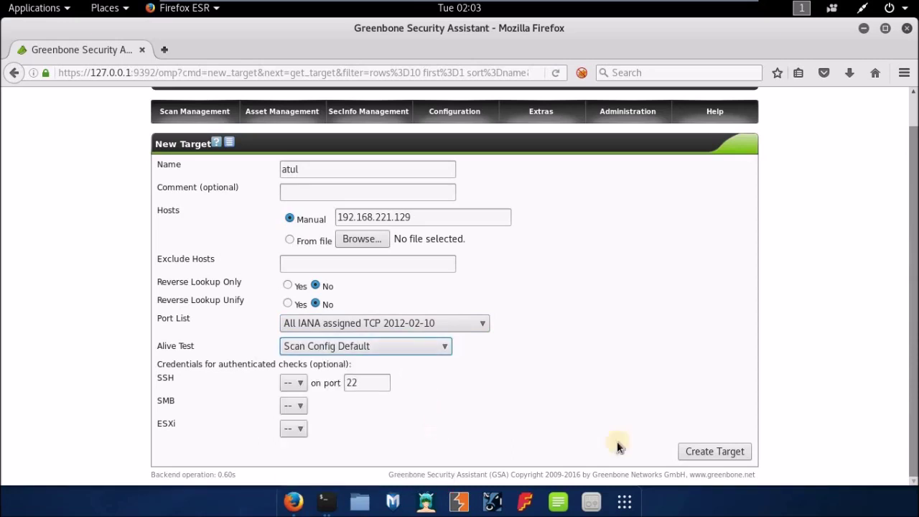
click(690, 454)
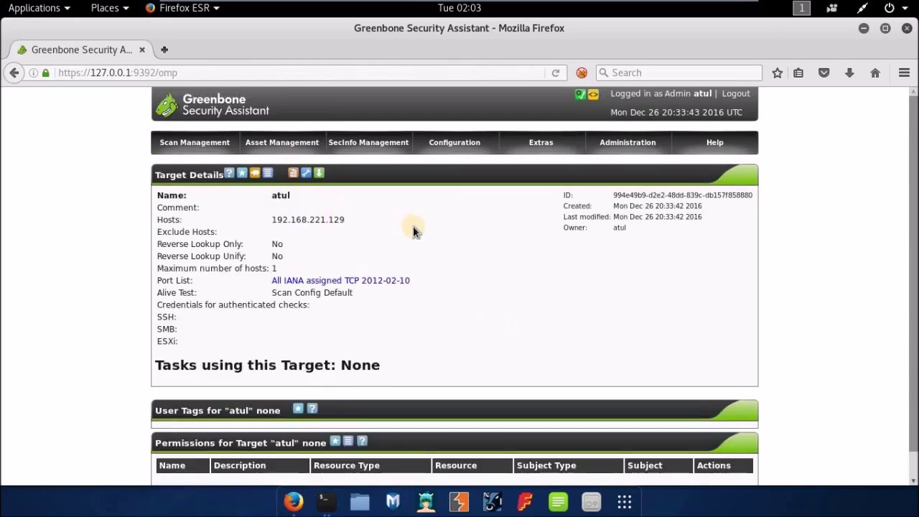
- Open the Tasks list under Scan Management and start a new task
mouse_move(178, 146)
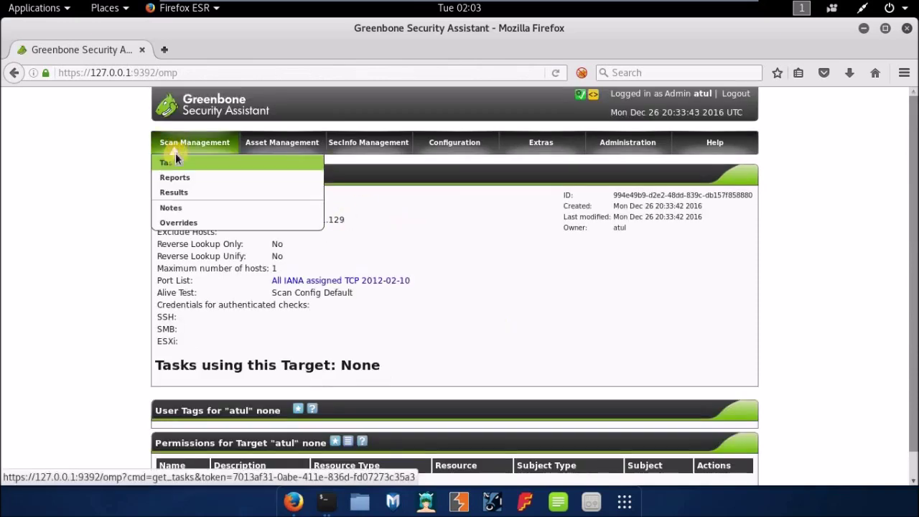
click(174, 164)
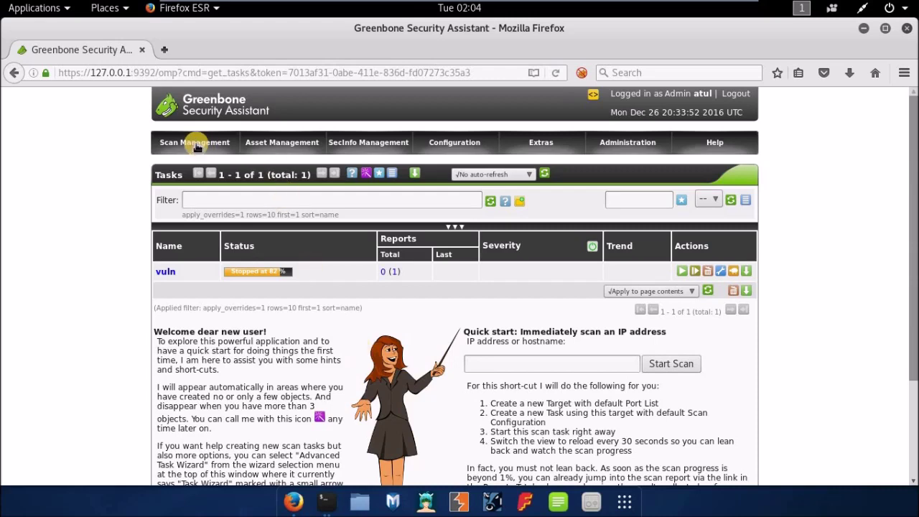
mouse_move(205, 142)
mouse_move(280, 147)
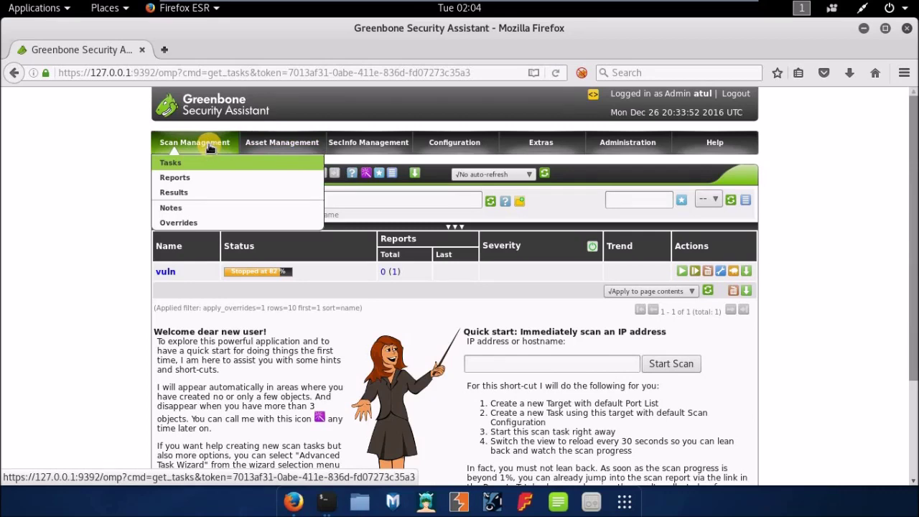
click(379, 176)
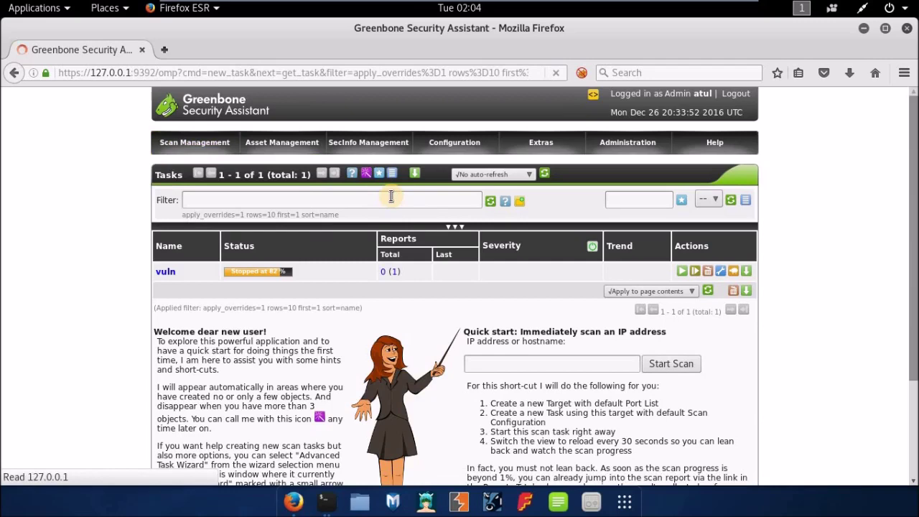
- Name the scan task "new task" and enter "demo" as its comment
drag(429, 201, 338, 199)
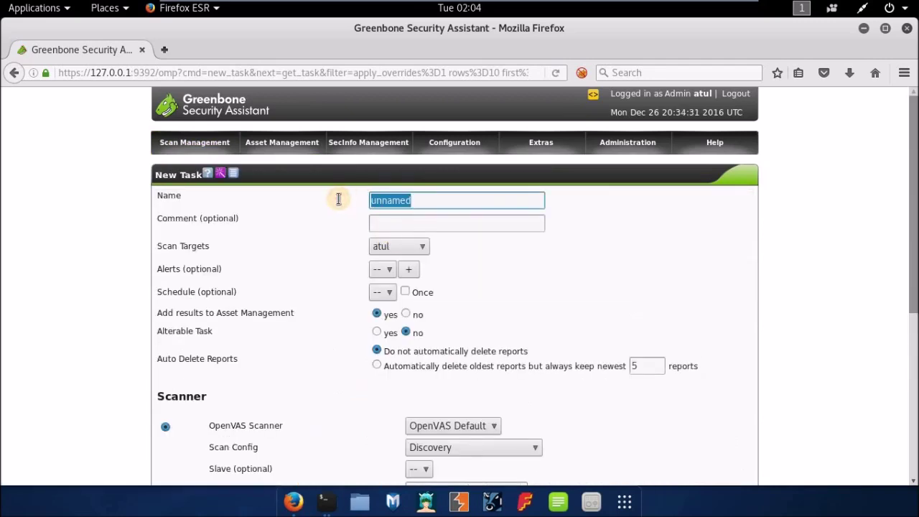
text(new)
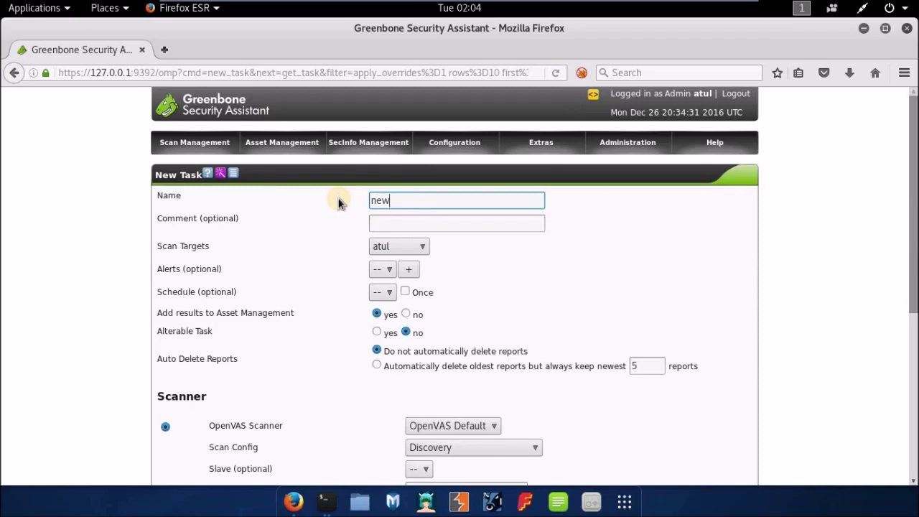
text( task)
click(422, 224)
text(demo)
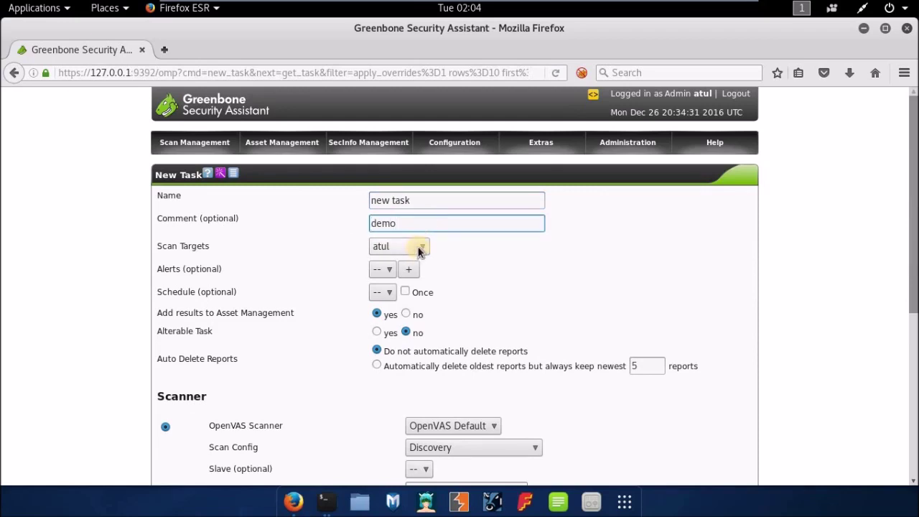
- Select the target named after the logged-in admin as the task's scan target and leave the optional alerts unset
click(420, 248)
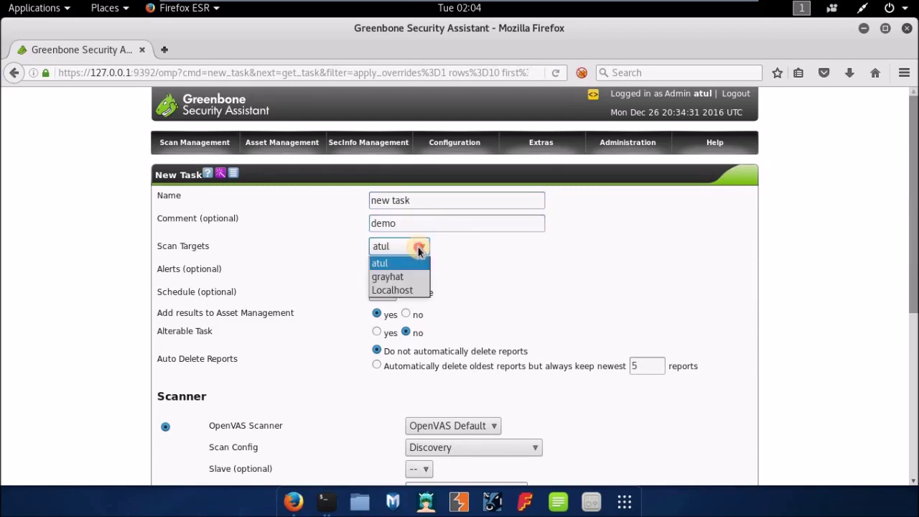
click(420, 248)
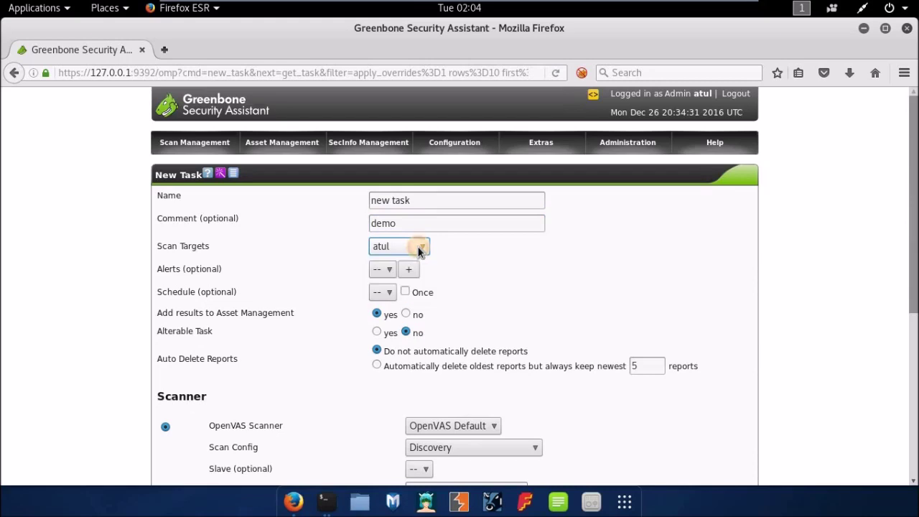
click(420, 248)
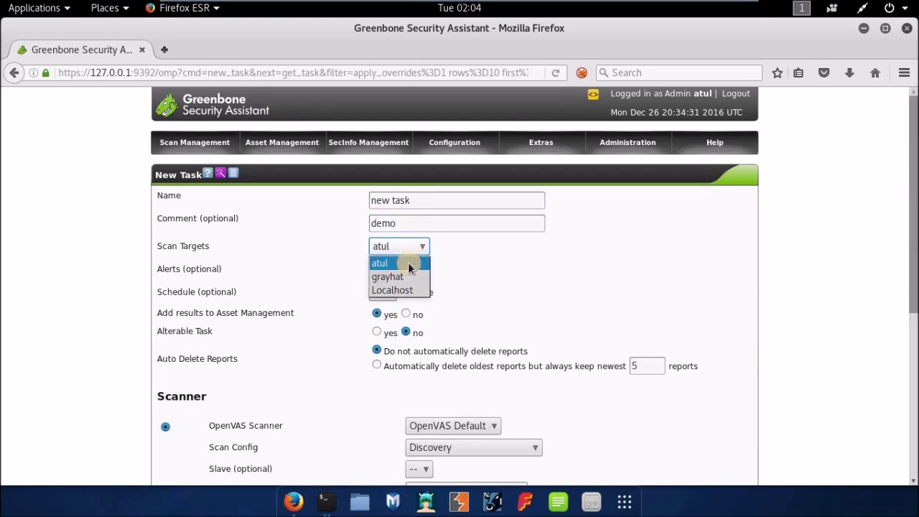
click(417, 263)
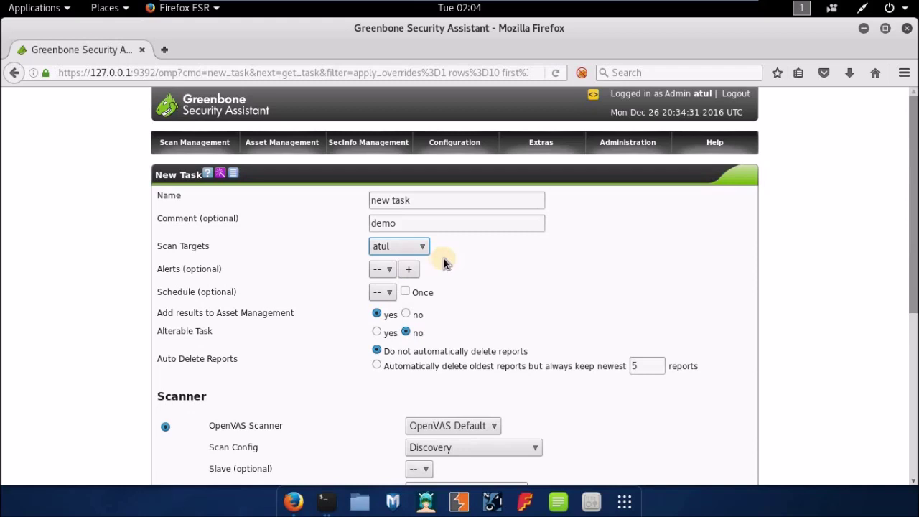
click(387, 272)
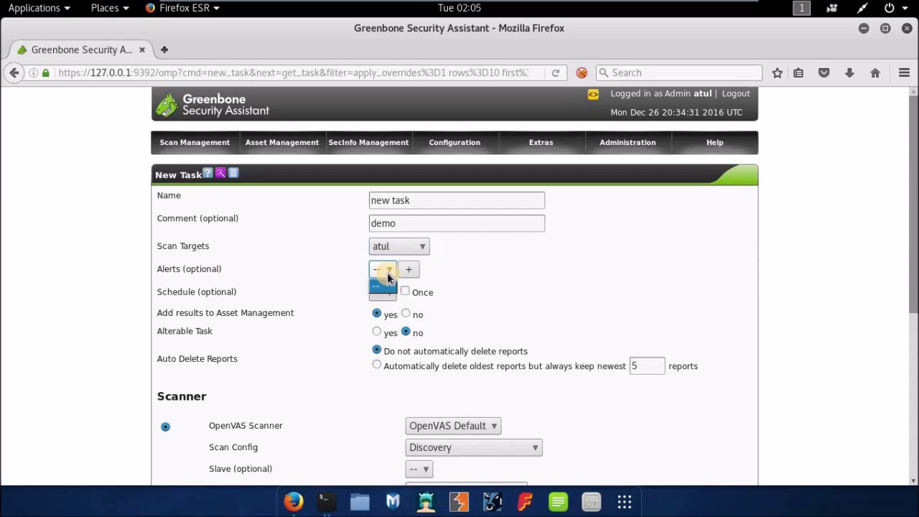
click(451, 274)
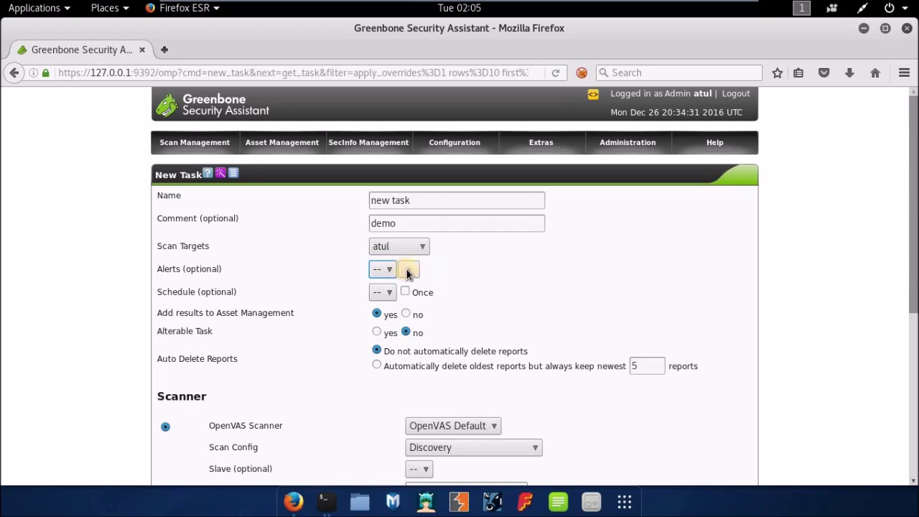
- Keep OpenVAS Default as the task's scanner and set its Scan Config to Full and fast ultimate
scroll(496, 313, down, 2)
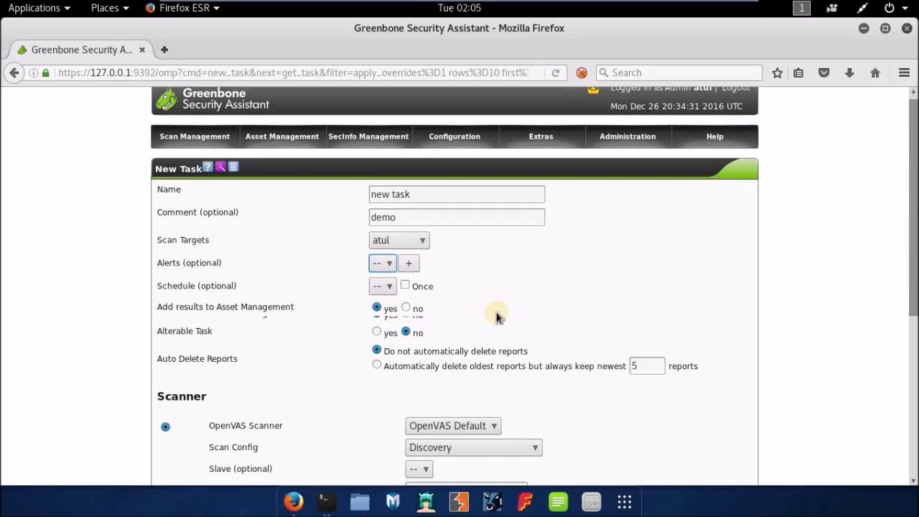
scroll(496, 312, down, 1)
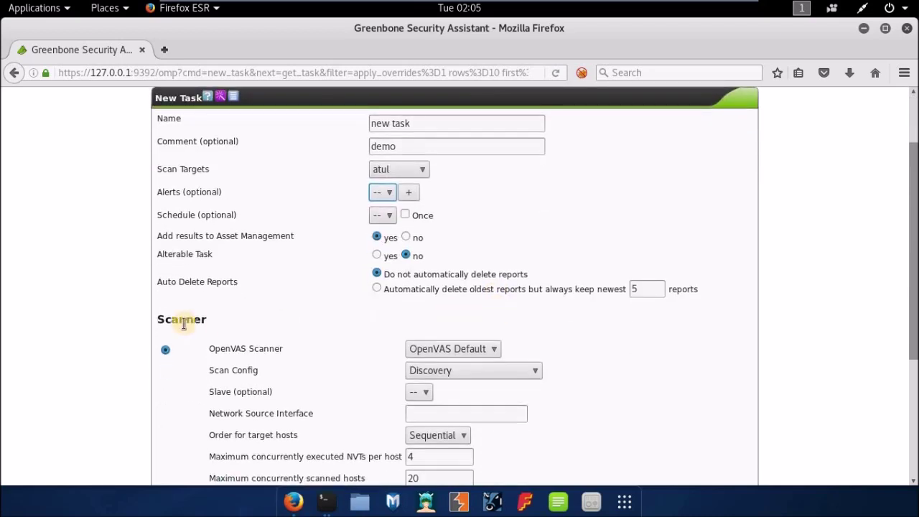
scroll(184, 322, down, 3)
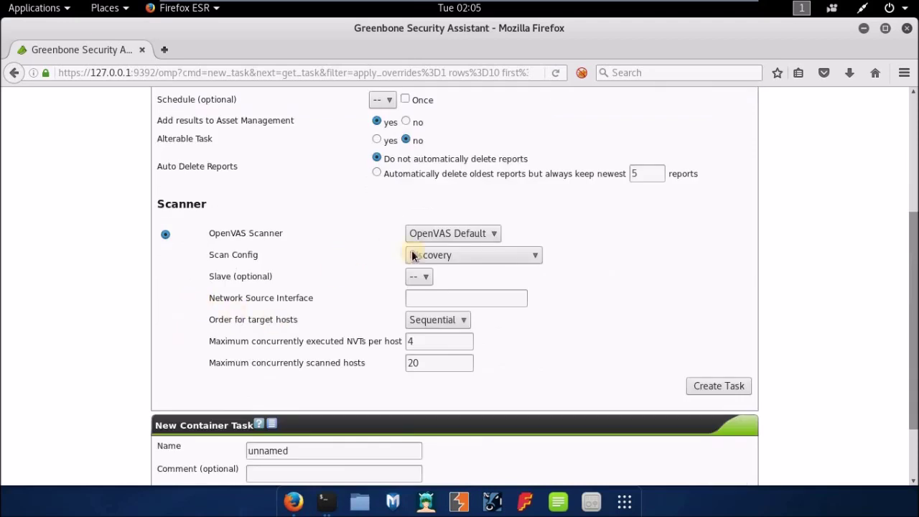
click(470, 232)
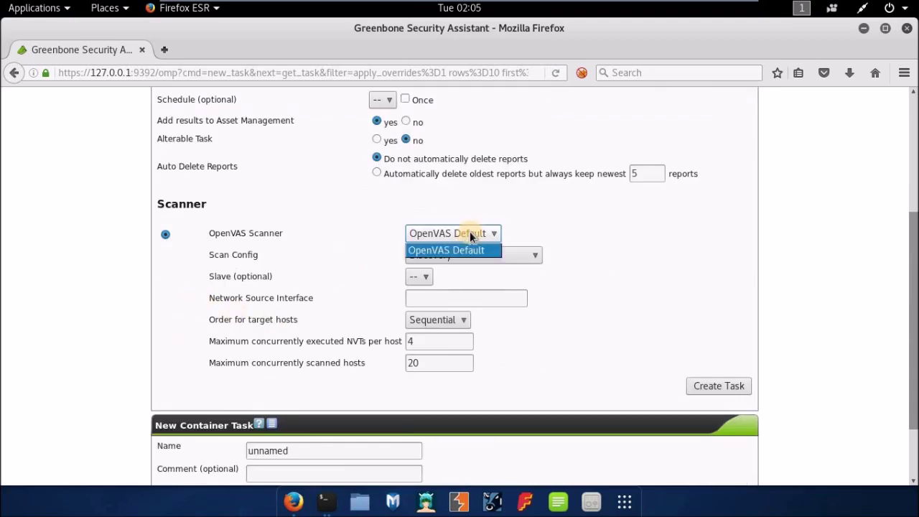
click(470, 231)
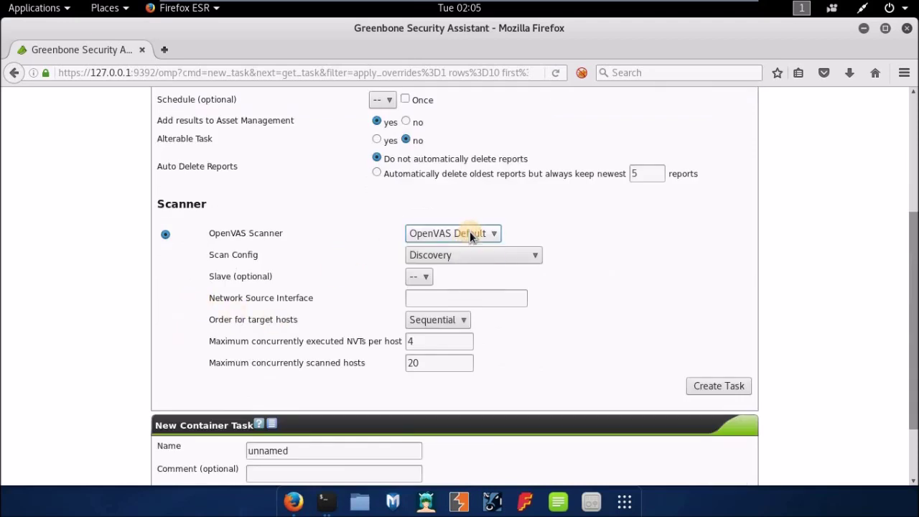
click(499, 256)
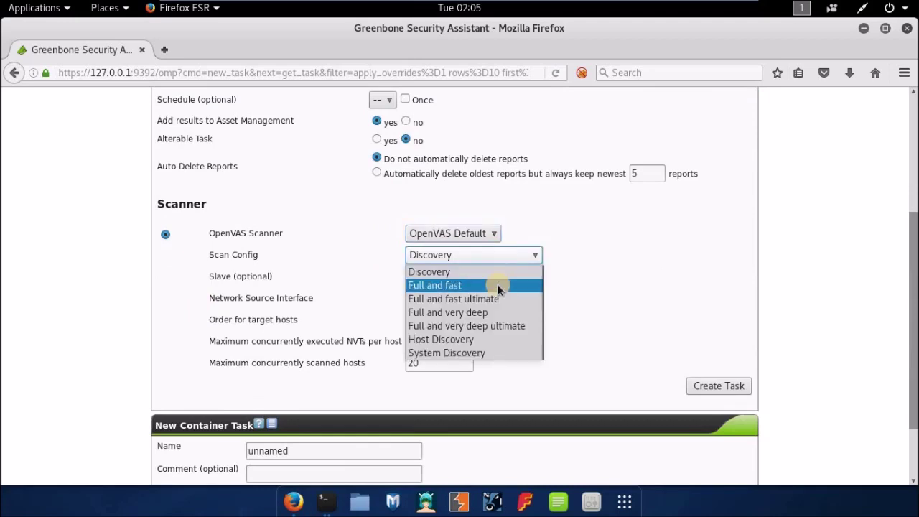
click(497, 285)
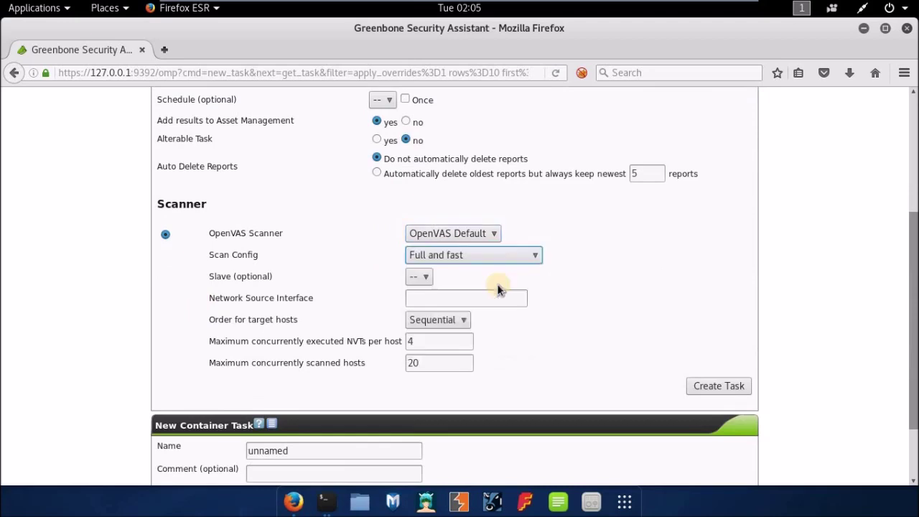
click(495, 258)
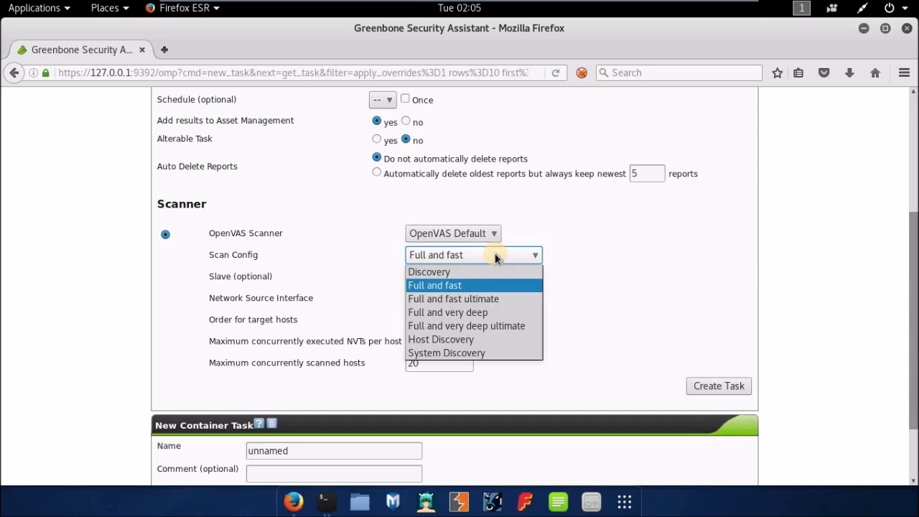
click(490, 298)
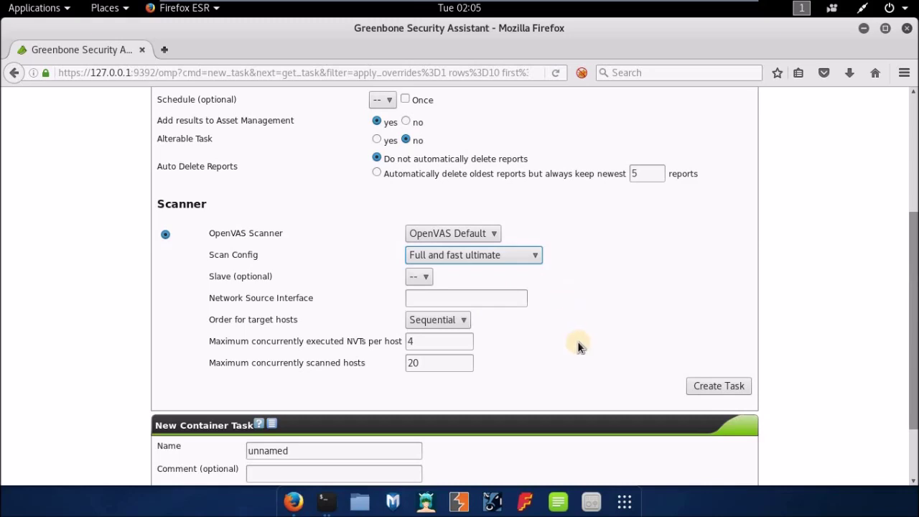
- Create the scan task, keeping the default target host order and concurrency limits
scroll(615, 375, down, 2)
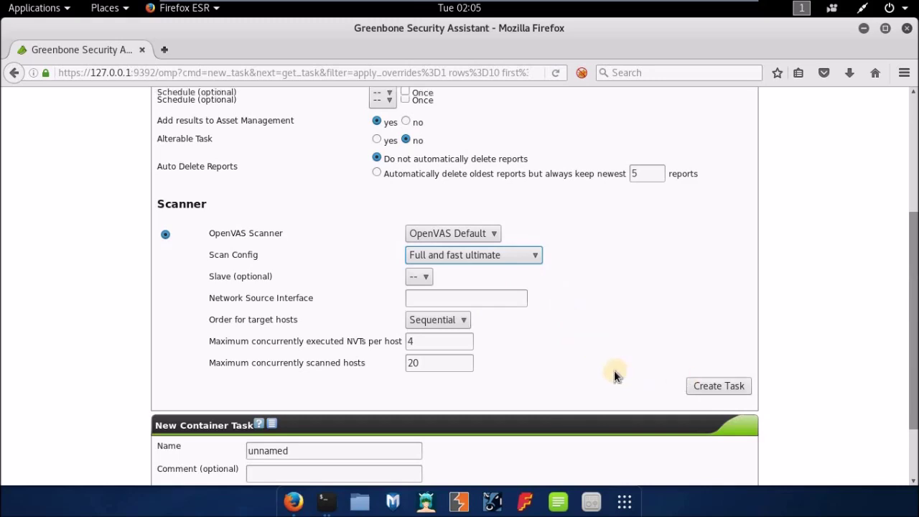
scroll(708, 342, down, 2)
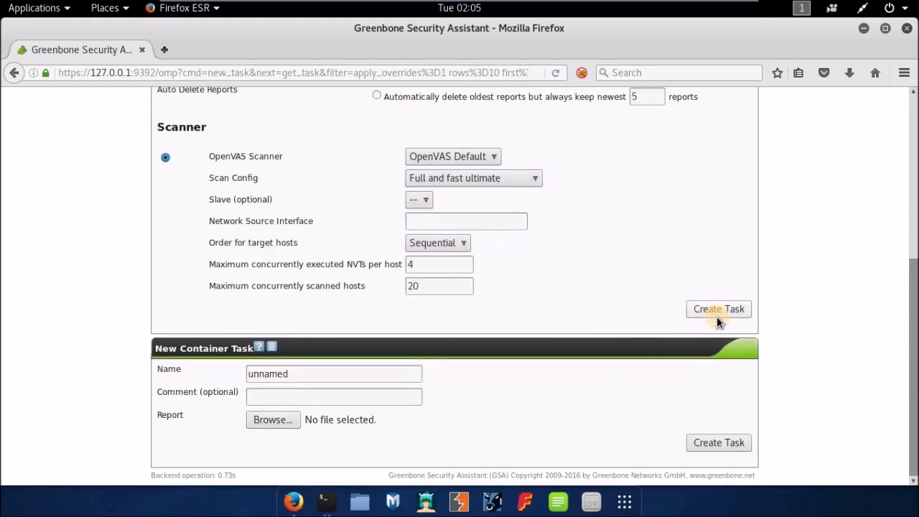
click(717, 313)
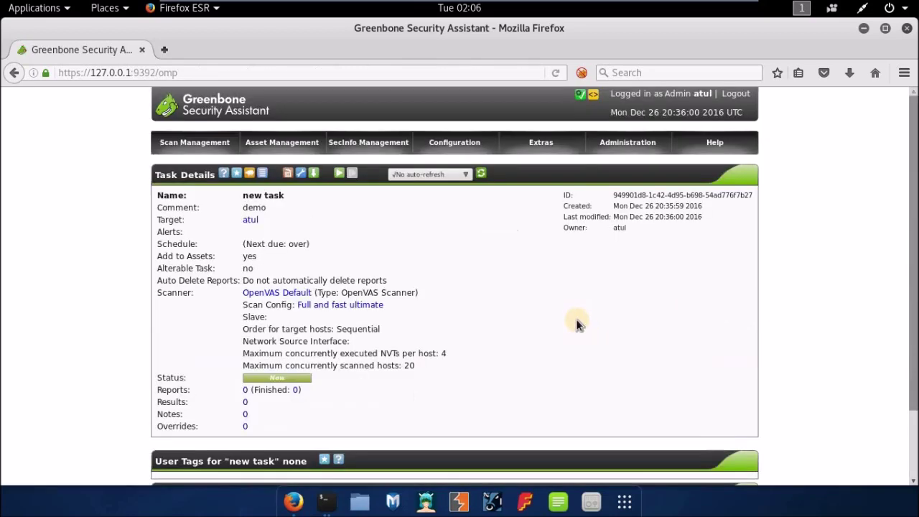
- Return to the task list and open the scan report of the stopped "vuln" task
click(196, 109)
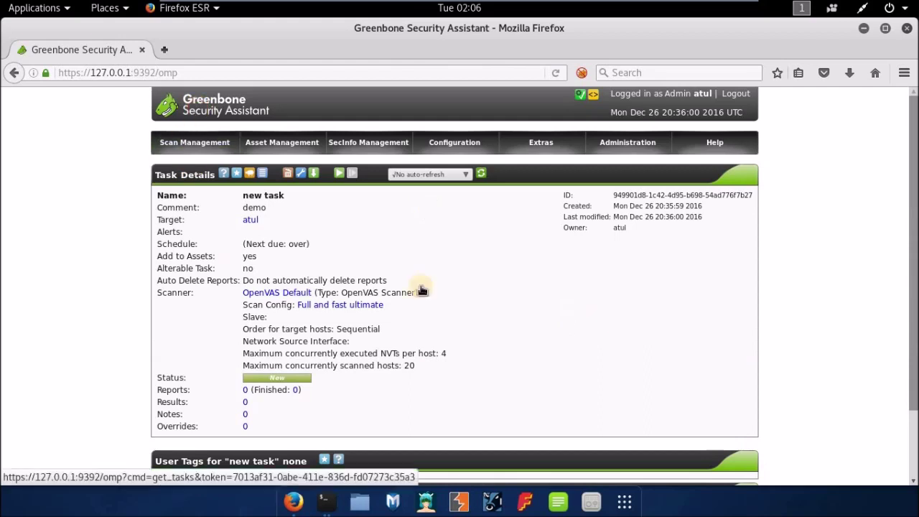
key(Return)
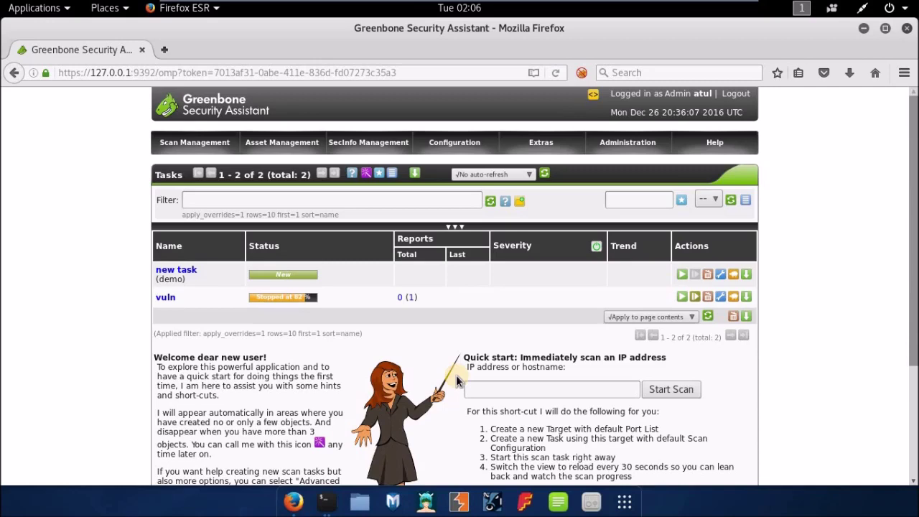
click(284, 299)
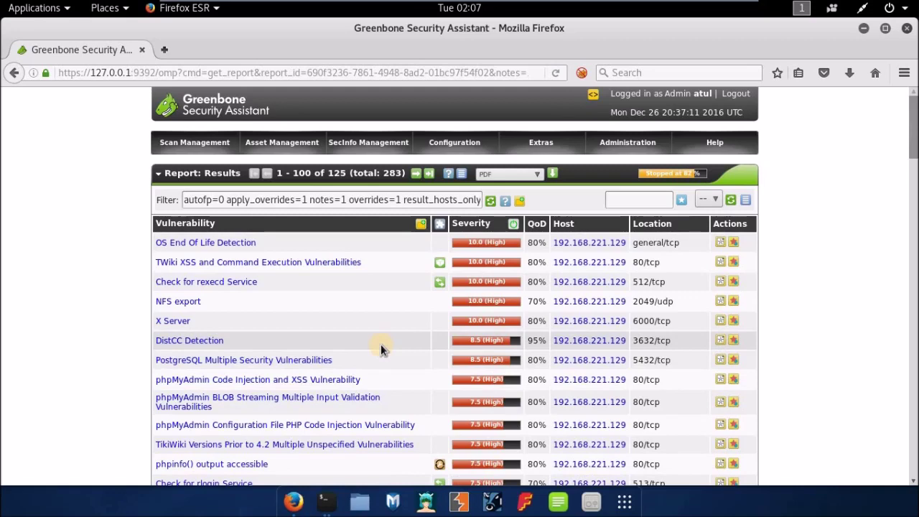
- Open the phpMyAdmin Code Injection and XSS Vulnerability result and review its summary, solution, detection method and references
click(335, 379)
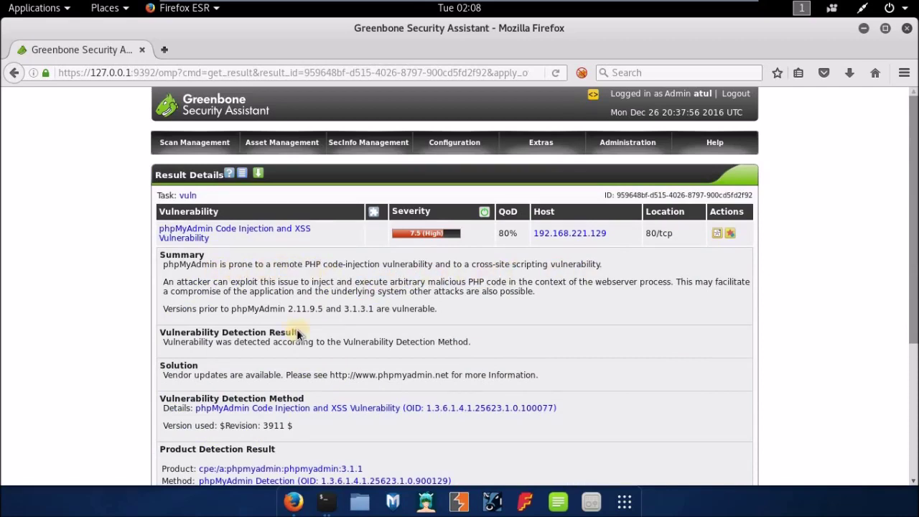
scroll(288, 374, down, 3)
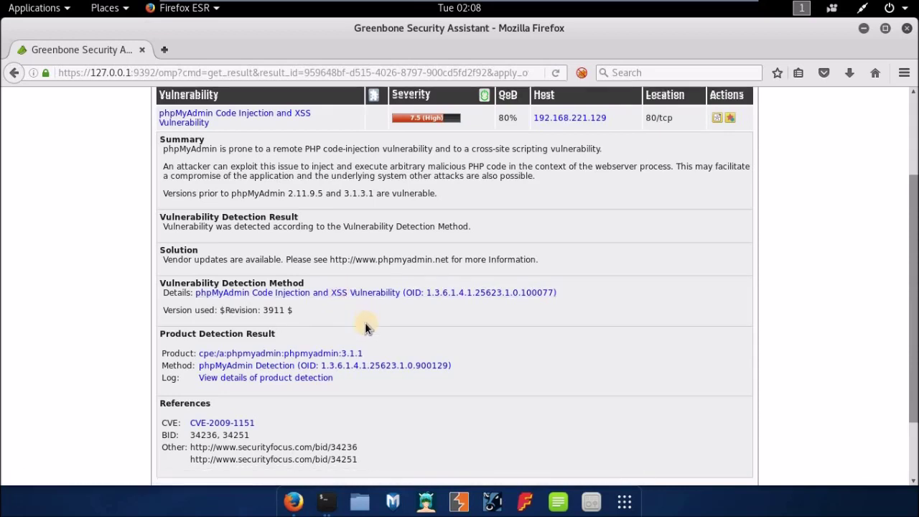
scroll(365, 323, down, 2)
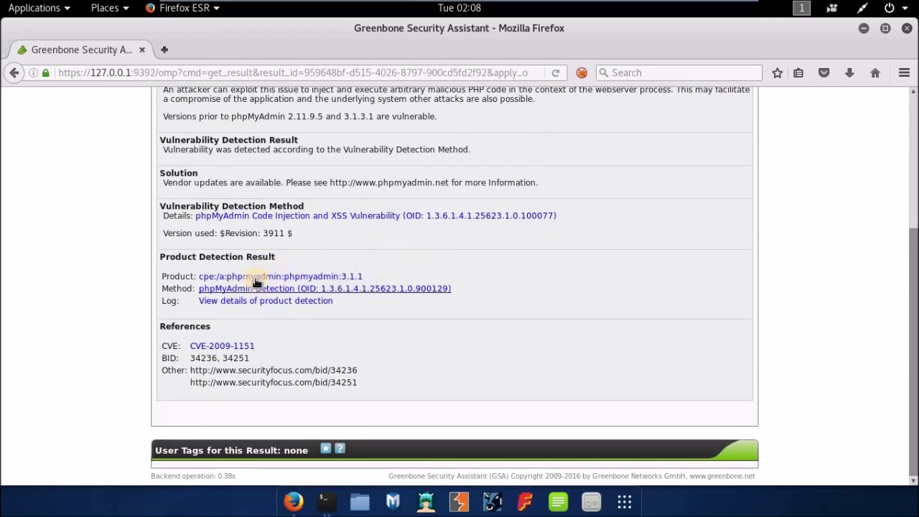
- Open the CVE-2009-1151 reference and examine its description, CVSS scoring, reference links and vulnerable products
click(219, 353)
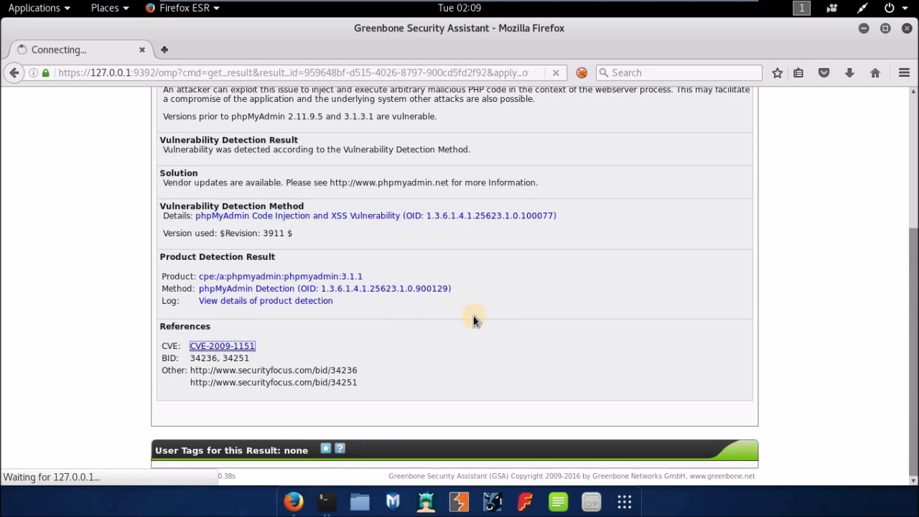
scroll(473, 316, up, 5)
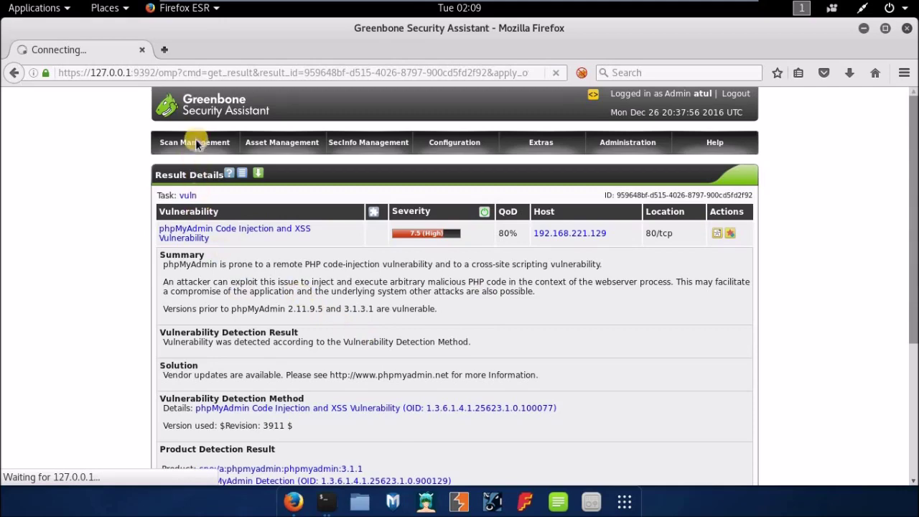
mouse_move(201, 148)
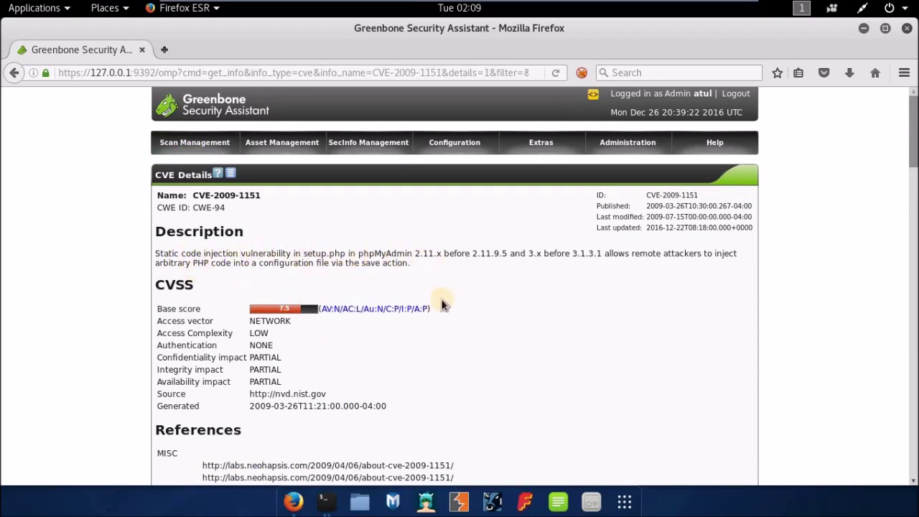
scroll(403, 359, down, 1)
scroll(403, 357, down, 4)
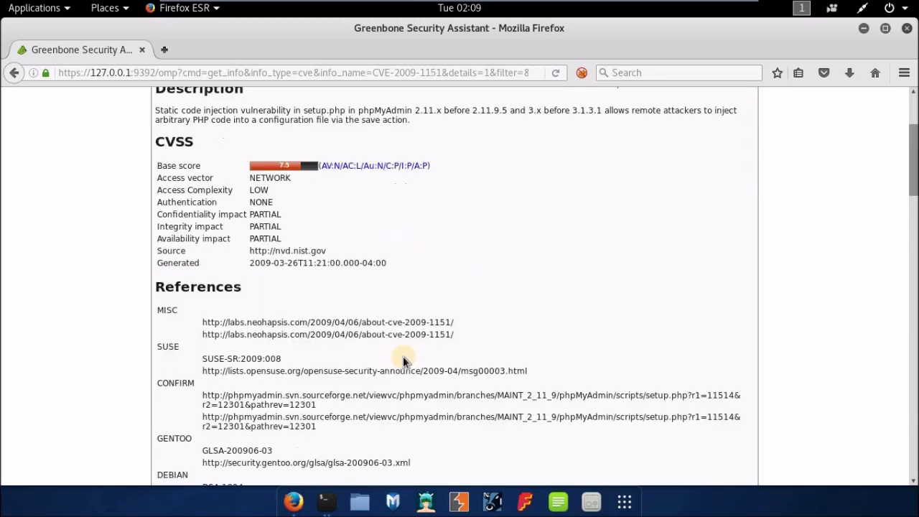
scroll(338, 373, down, 2)
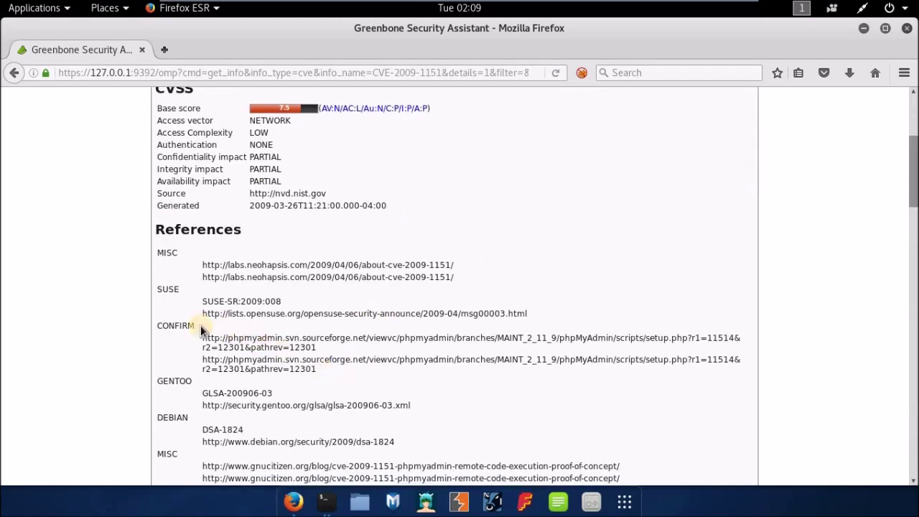
scroll(179, 311, down, 2)
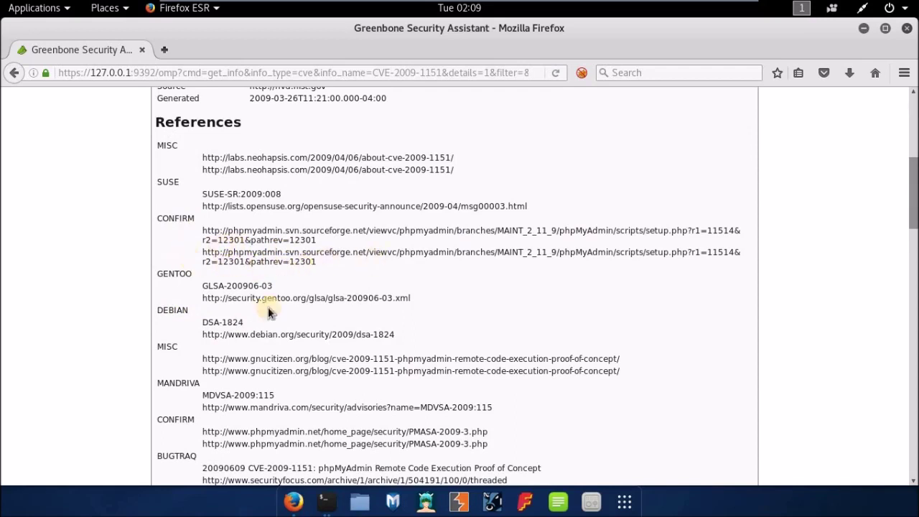
scroll(270, 314, down, 3)
scroll(271, 318, down, 1)
scroll(272, 318, down, 5)
scroll(271, 320, down, 1)
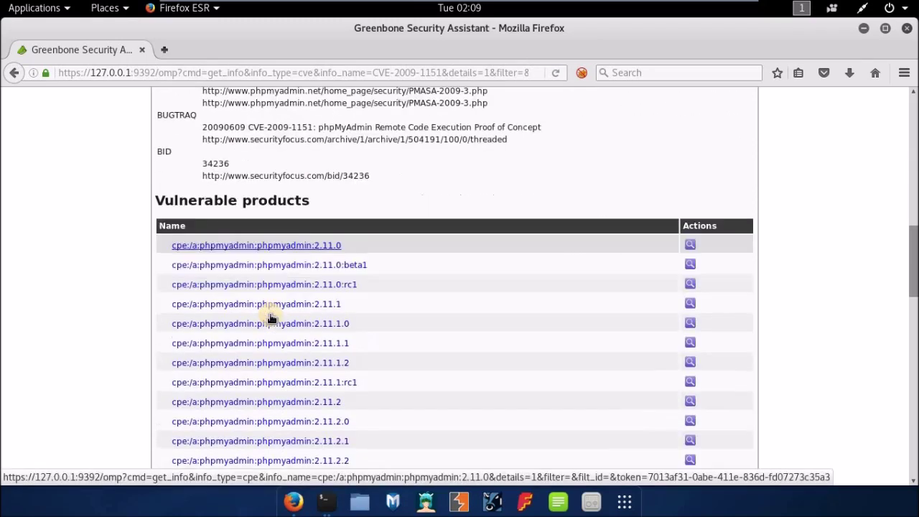
scroll(271, 319, down, 4)
scroll(270, 316, up, 10)
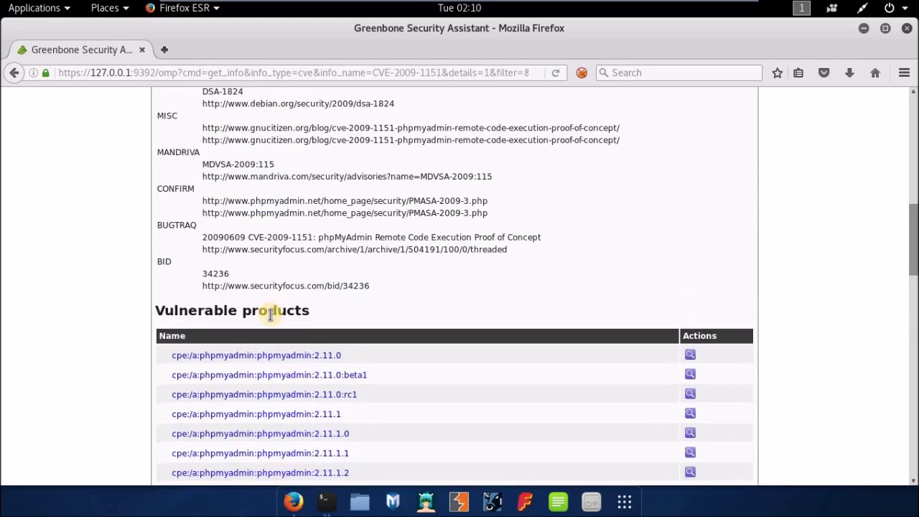
- Leave the CVE details for the task list and reopen the "vuln" task's report results
scroll(271, 315, up, 13)
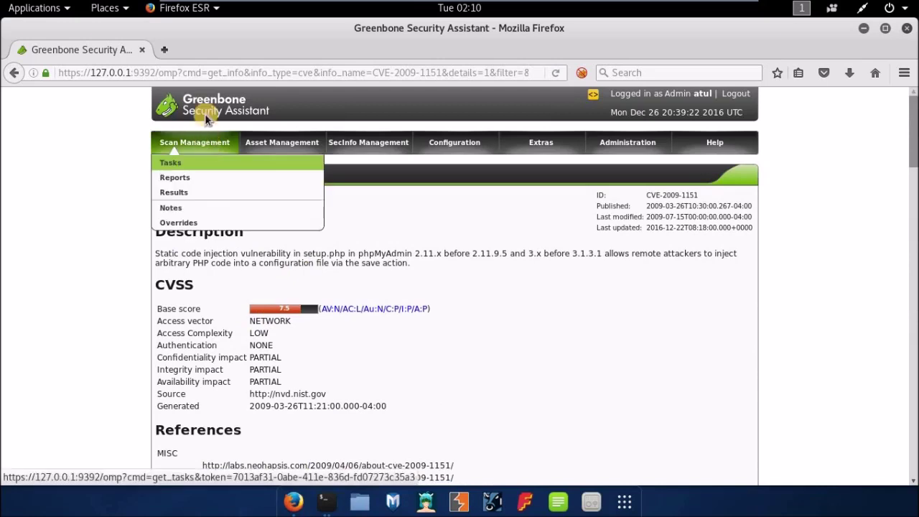
click(466, 218)
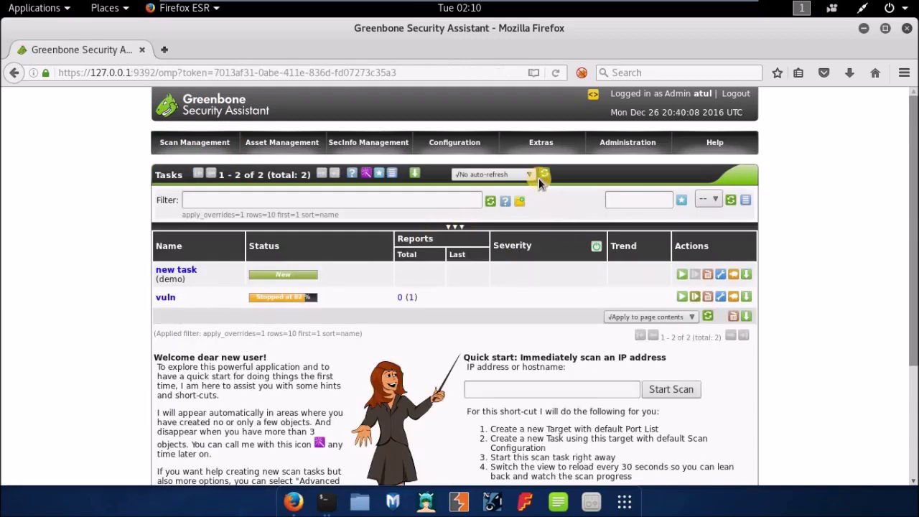
click(286, 302)
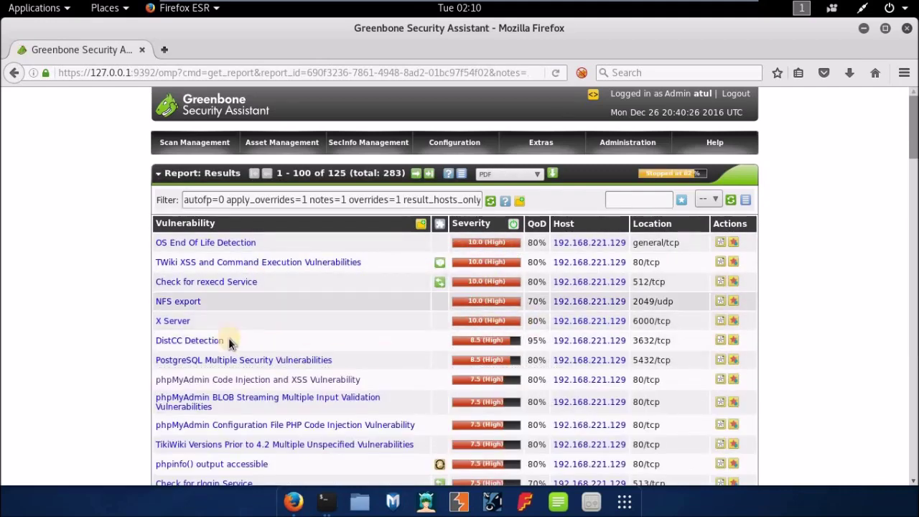
- Export the "vuln" scan report in HTML format and open the downloaded file with Firefox ESR
click(540, 177)
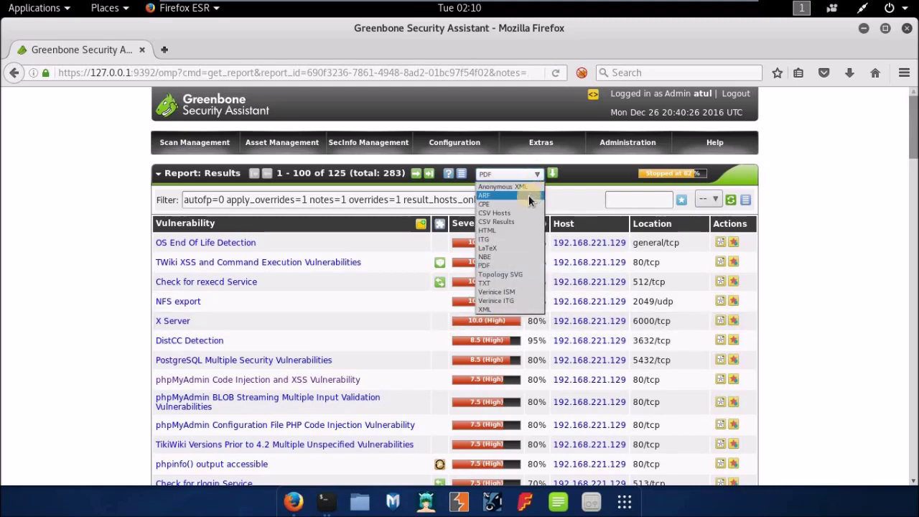
click(522, 231)
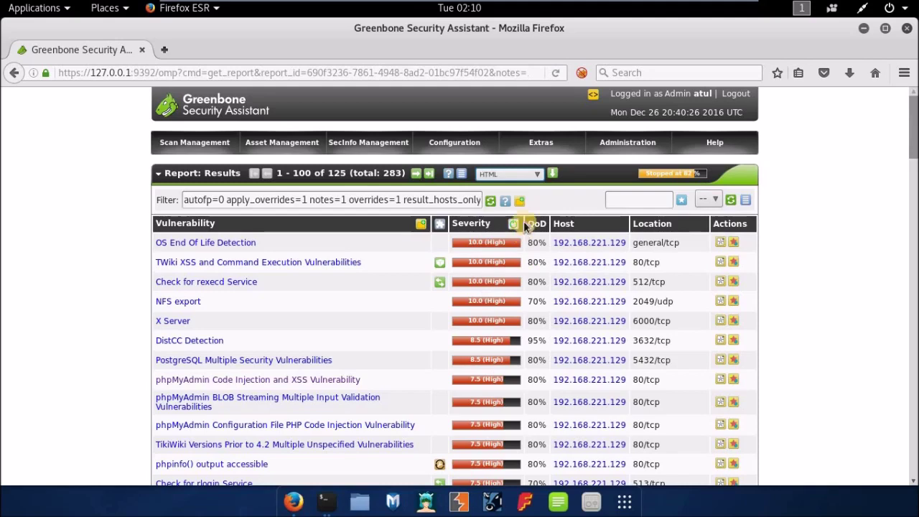
click(552, 174)
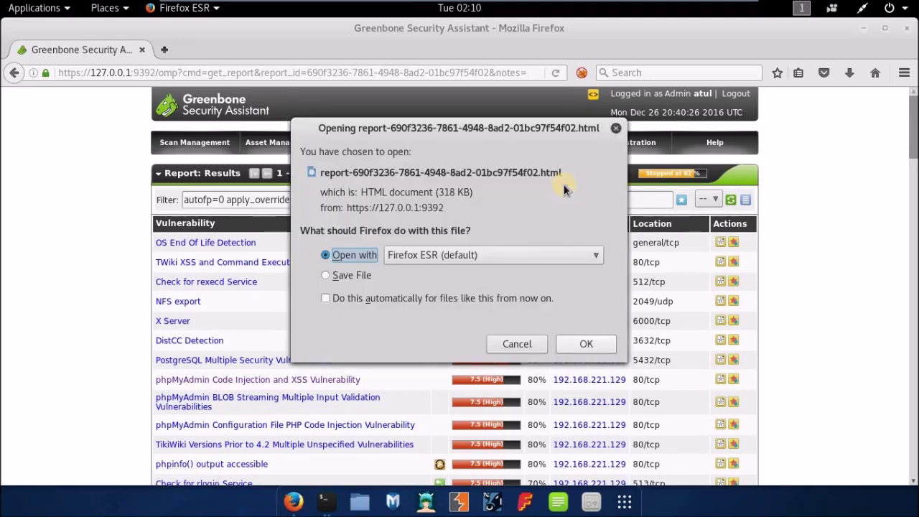
click(586, 345)
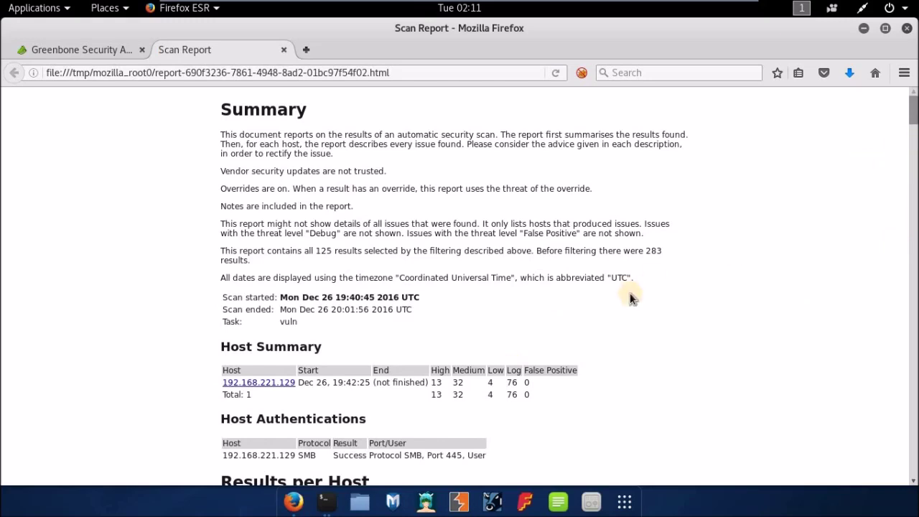
- Review the HTML report's host summary, port summary and the details of the TWiki XSS and Command Execution Vulnerabilities
scroll(622, 316, down, 3)
scroll(489, 247, down, 3)
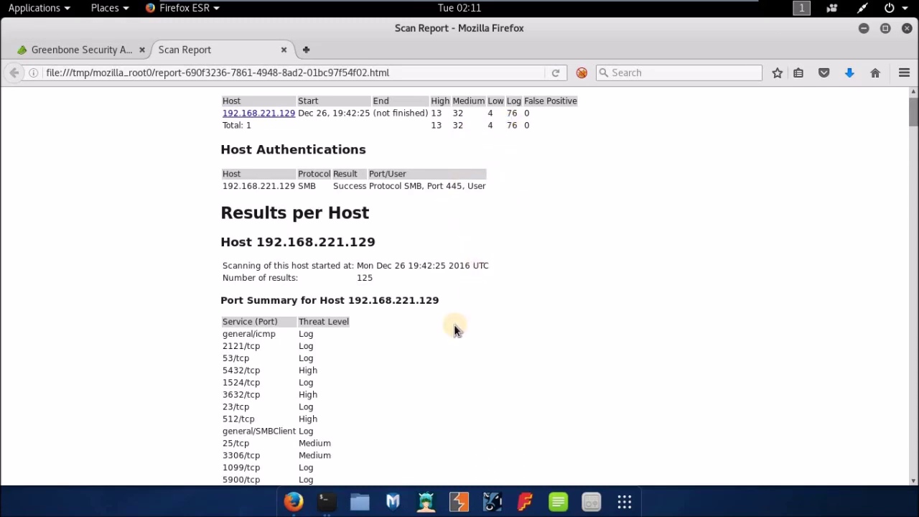
scroll(454, 326, down, 5)
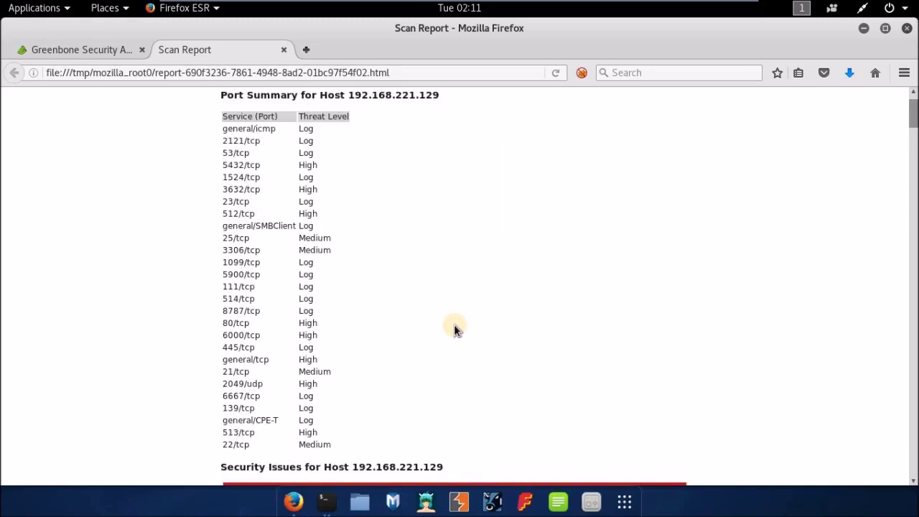
scroll(454, 327, down, 10)
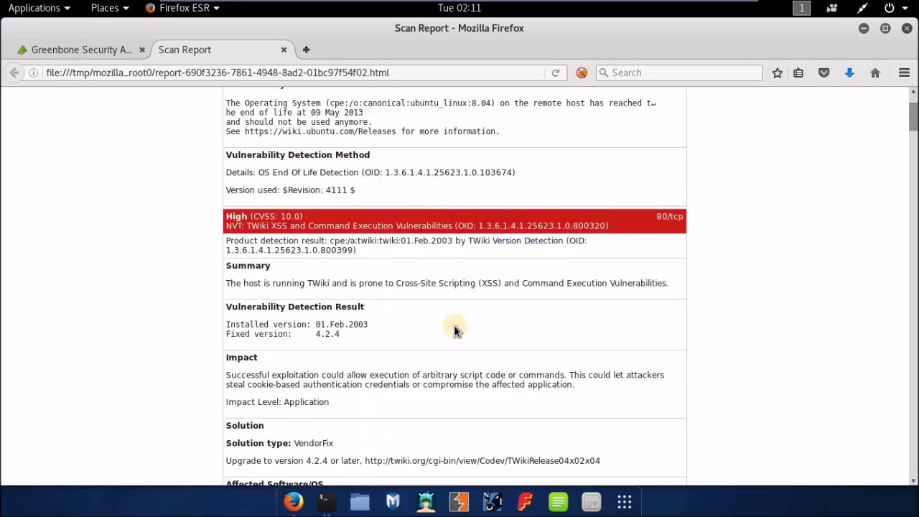
scroll(454, 329, down, 2)
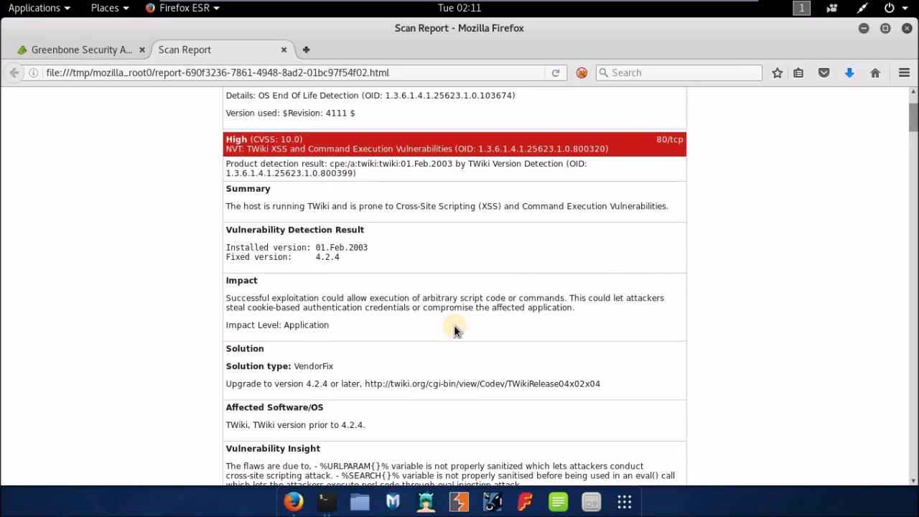
scroll(454, 329, down, 3)
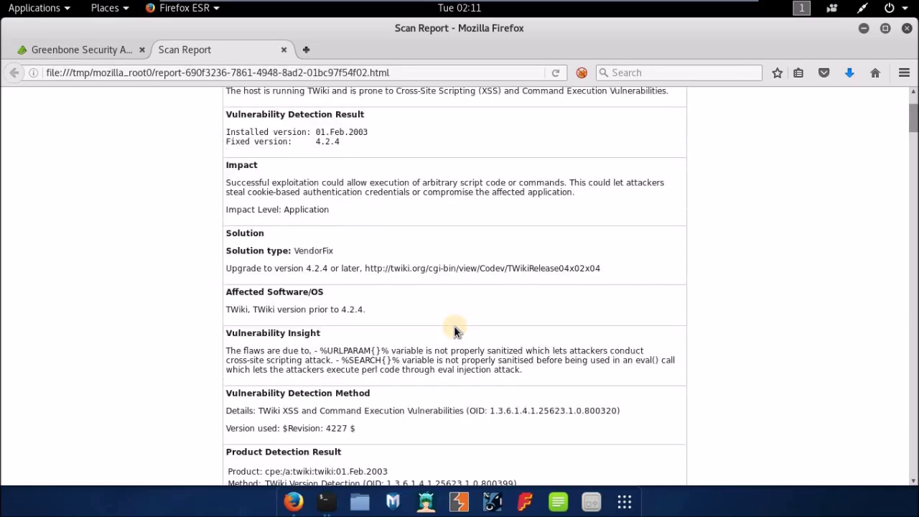
scroll(454, 331, down, 5)
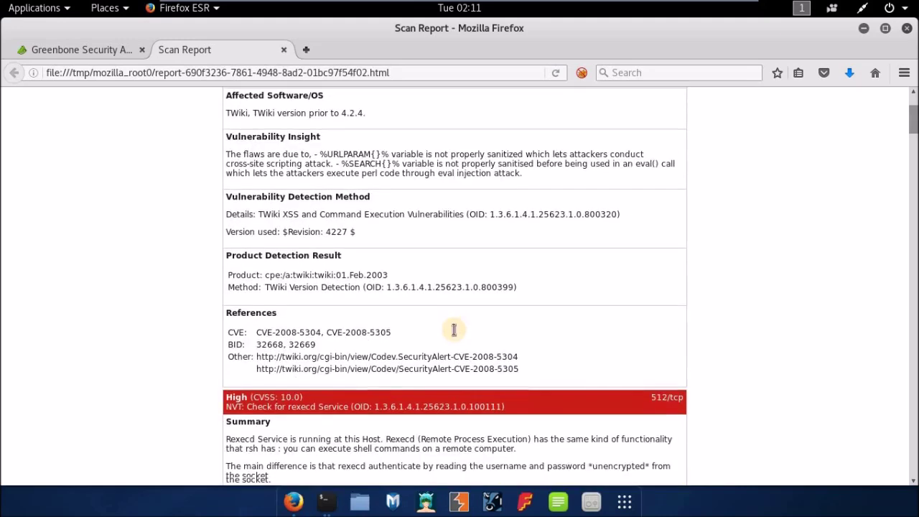
- Examine the report's further high-severity findings, from the rexecd service through NFS export, X Server, DistCC and PostgreSQL to phpMyAdmin
scroll(454, 330, down, 6)
scroll(287, 224, down, 2)
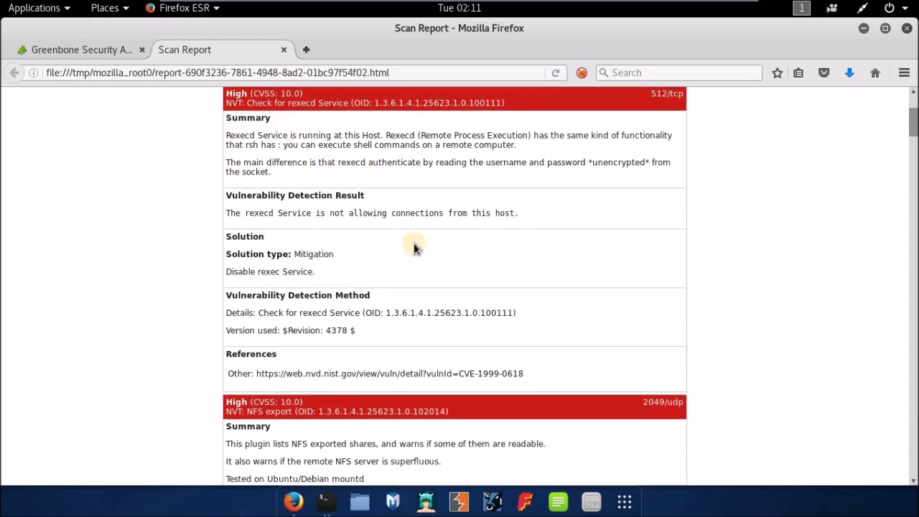
scroll(419, 255, down, 3)
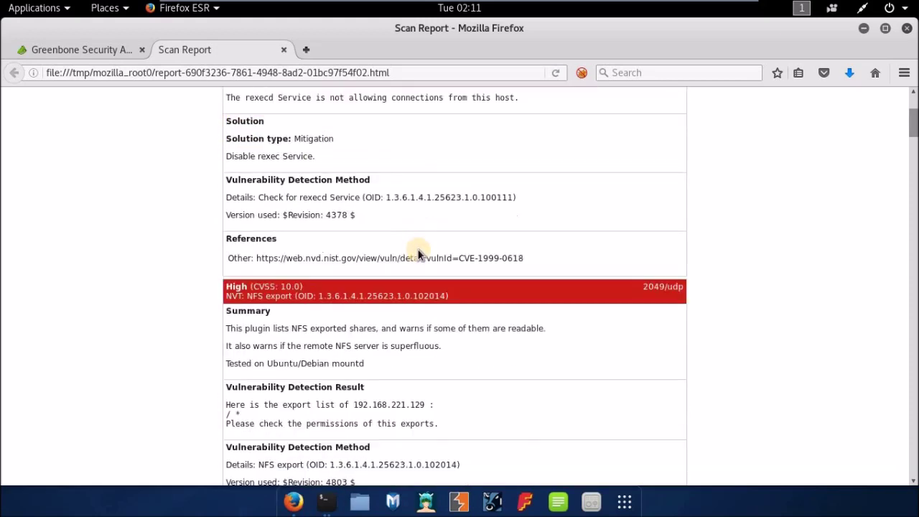
scroll(419, 255, down, 7)
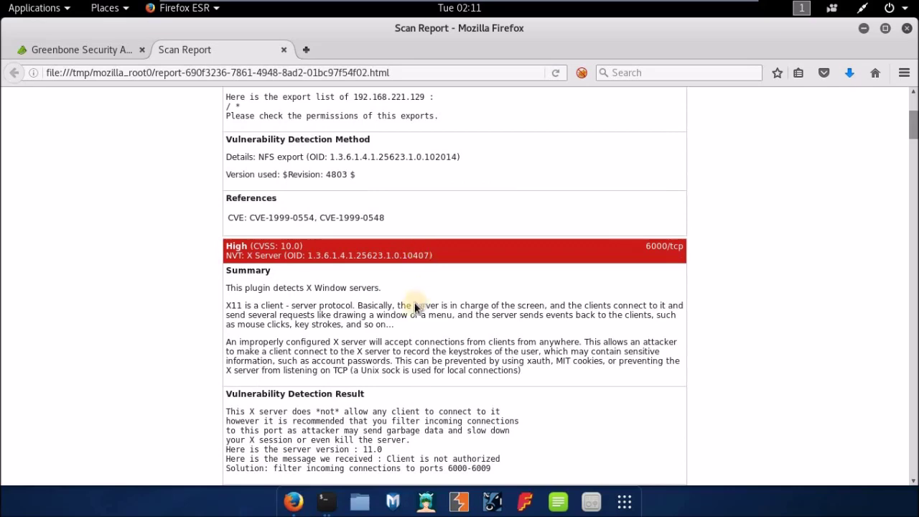
scroll(421, 329, down, 3)
scroll(421, 332, down, 7)
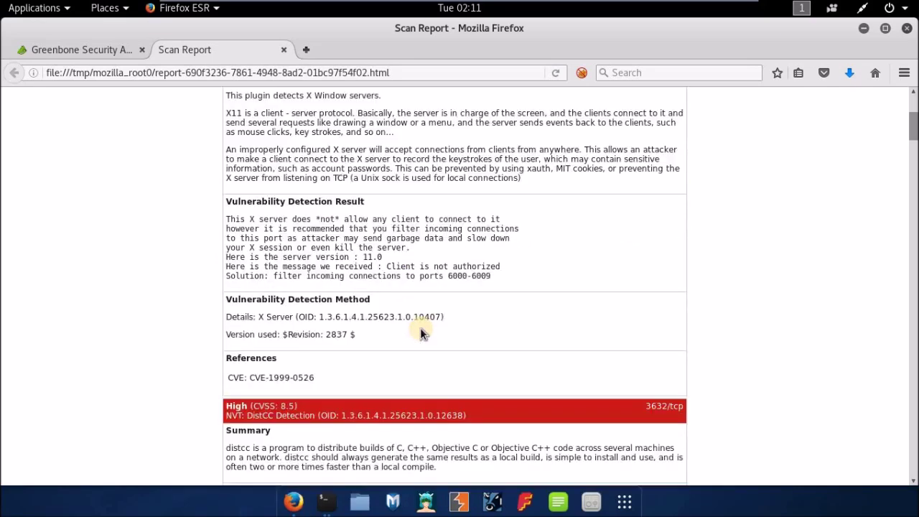
scroll(421, 332, down, 14)
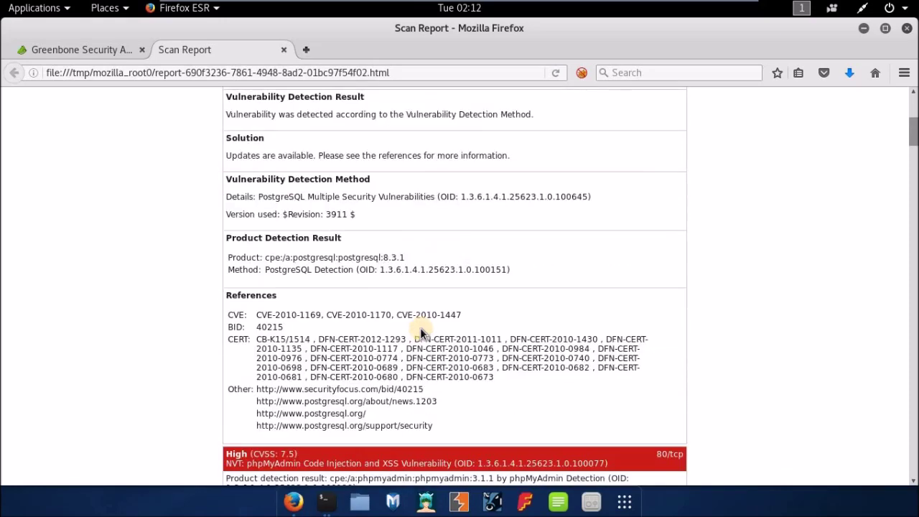
scroll(421, 331, down, 5)
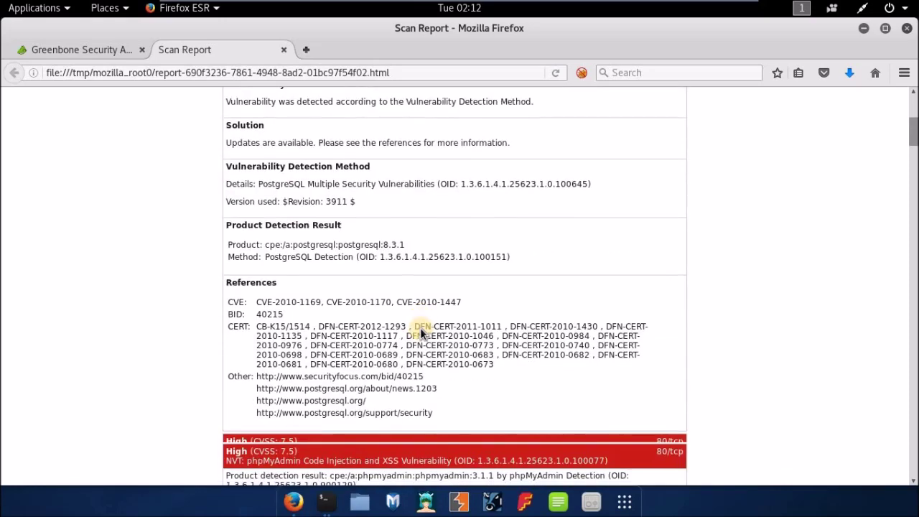
scroll(421, 332, down, 1)
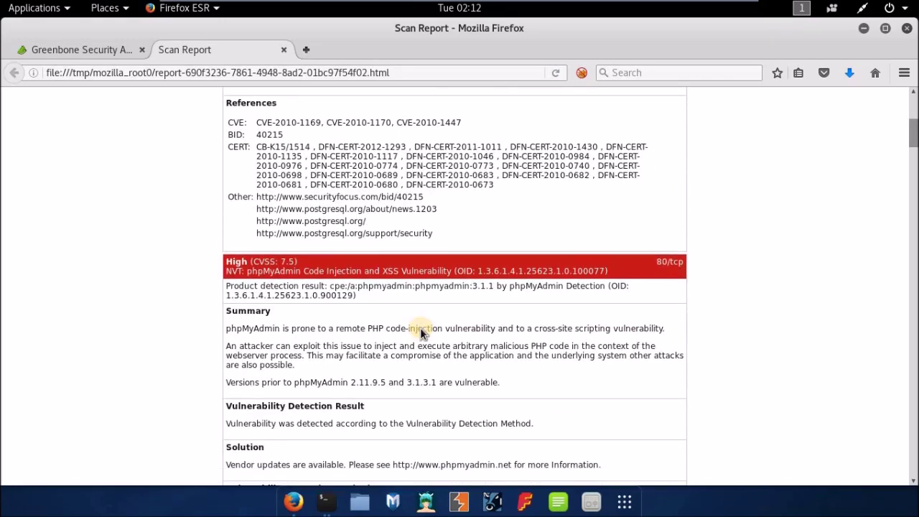
scroll(421, 332, down, 9)
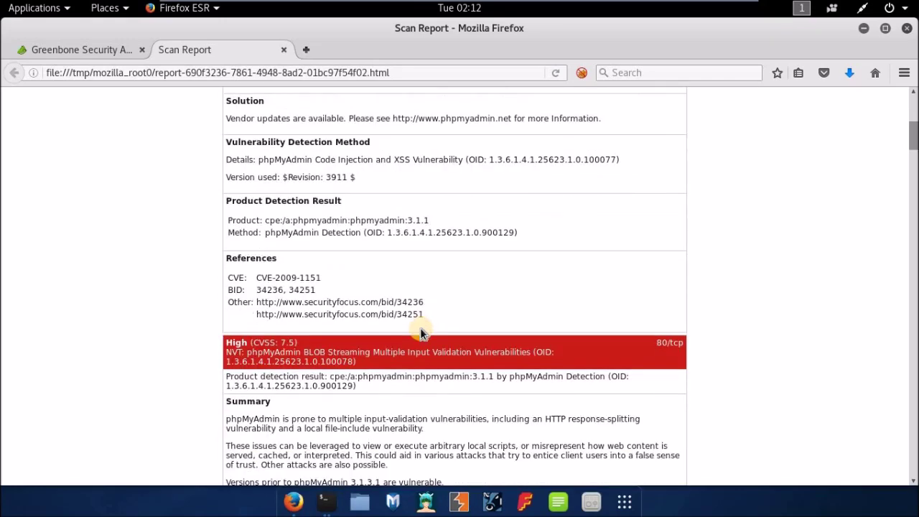